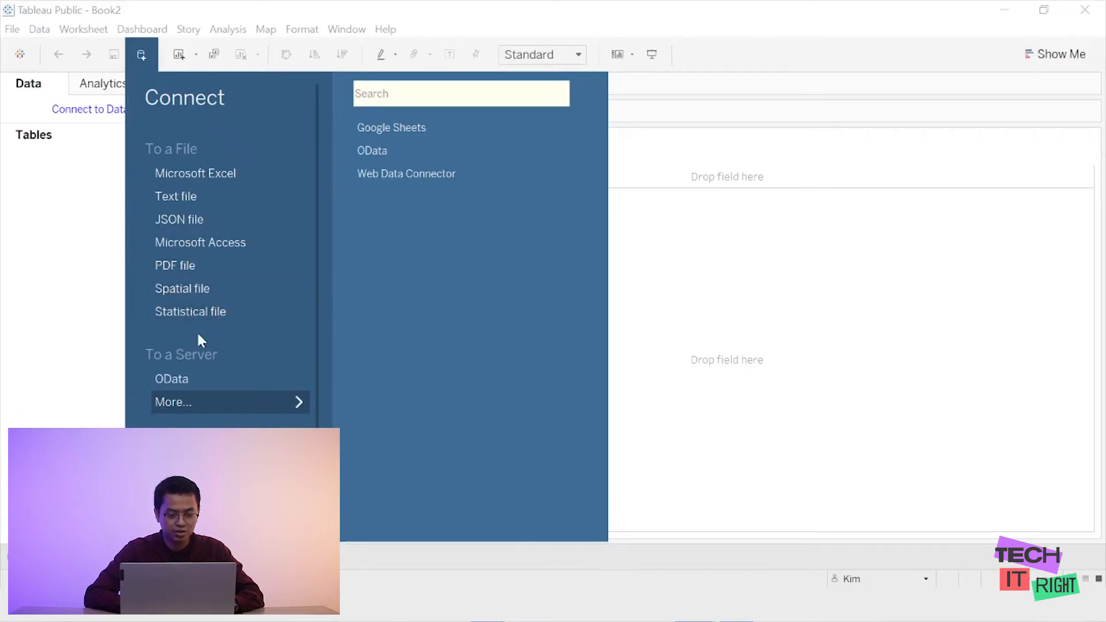
# - Connect to the Excel workbook Sample - Superstore and add its Orders sheet as the data source table
pyautogui.click(227, 179)
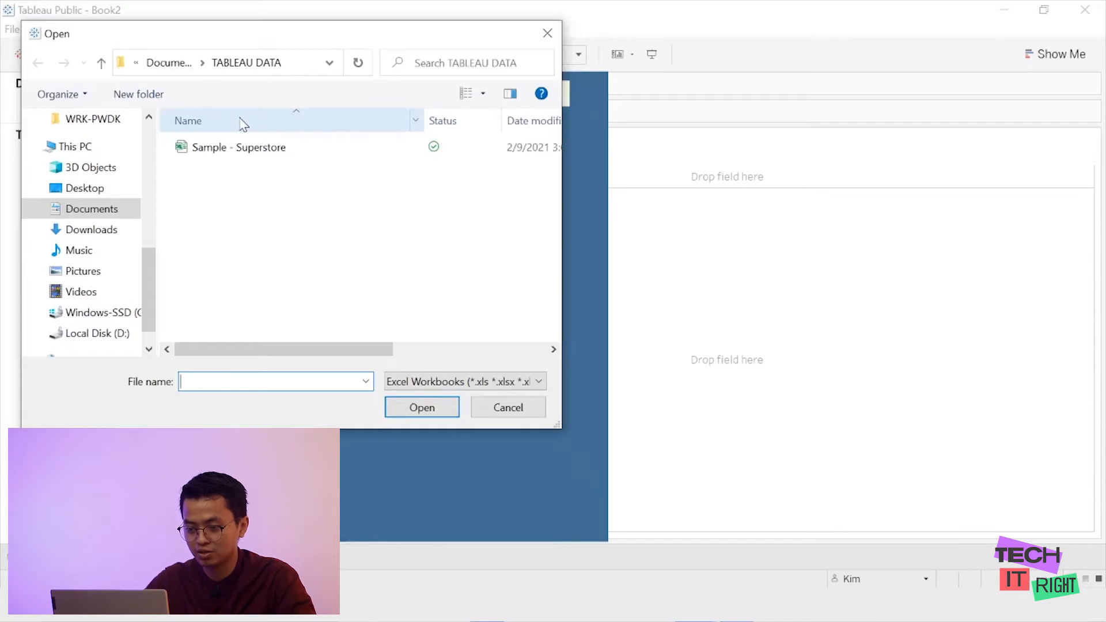
pyautogui.click(254, 149)
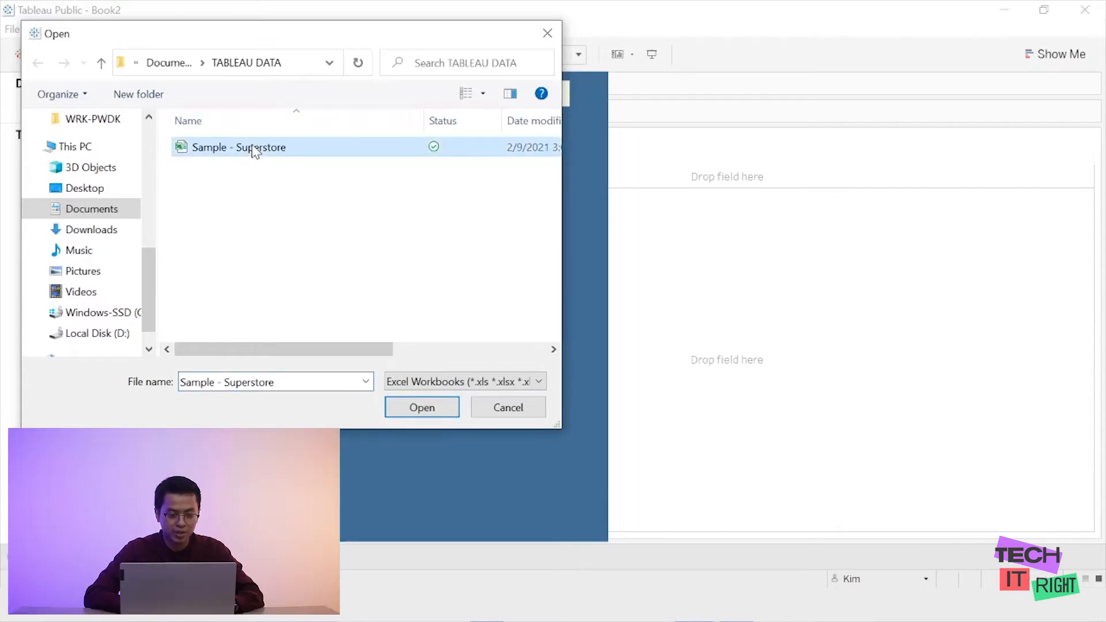
pyautogui.click(422, 407)
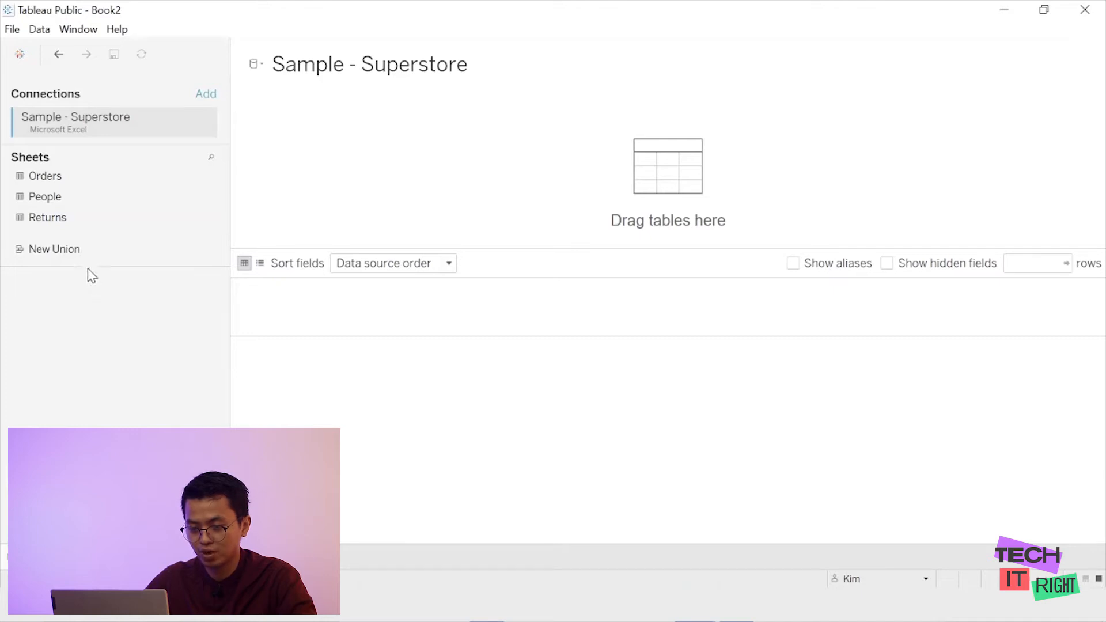
pyautogui.doubleClick(60, 181)
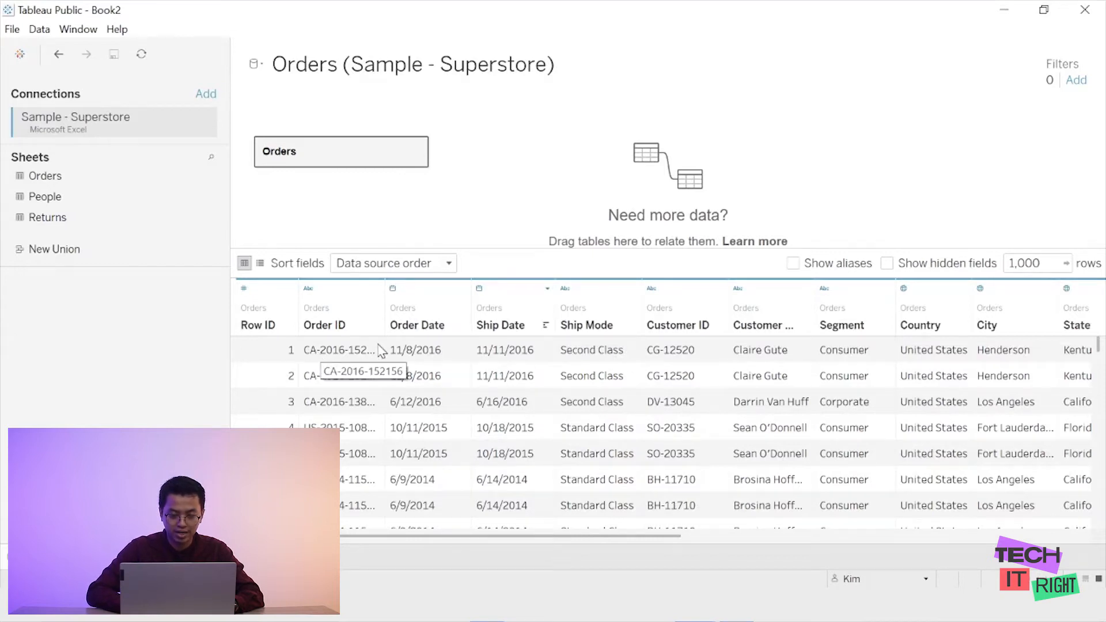
pyautogui.hscroll(5, 660, 350)
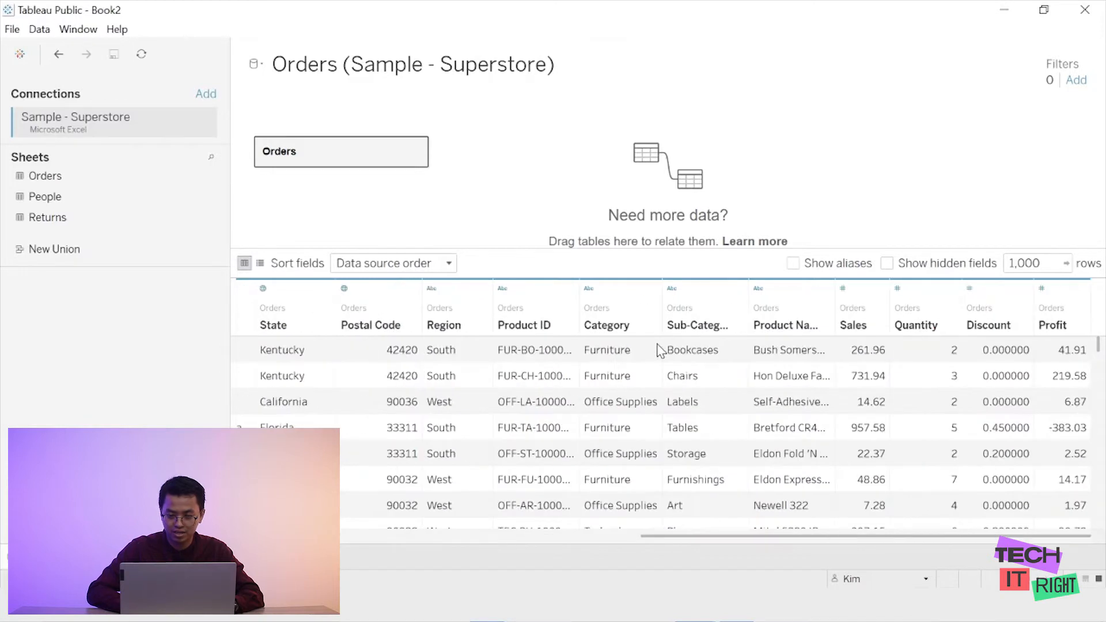
pyautogui.hscroll(-5, 659, 350)
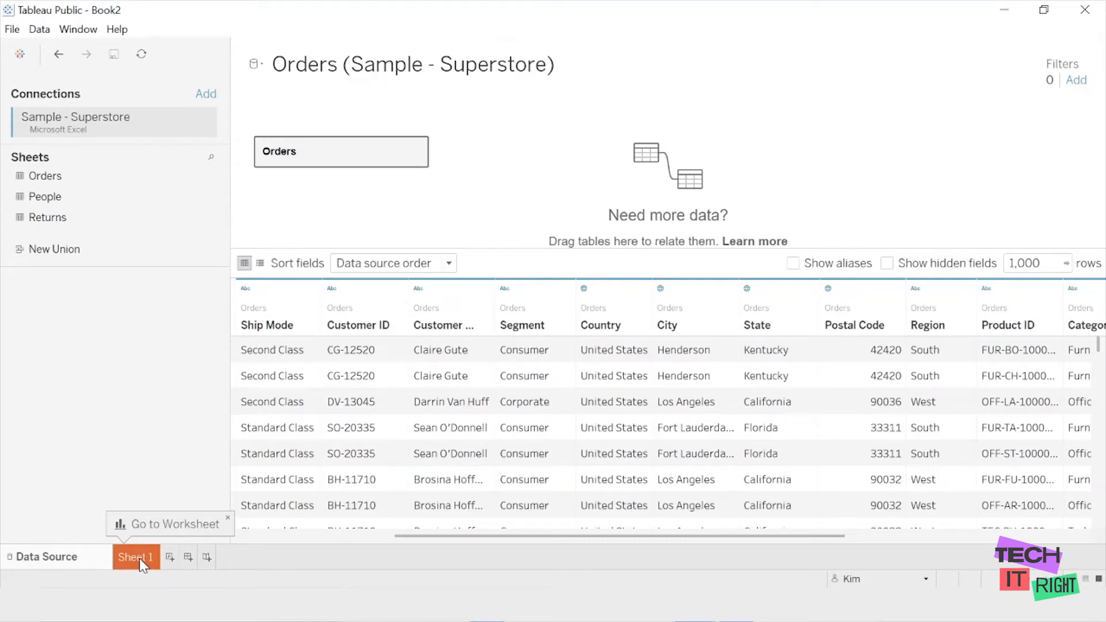
# - Build a line chart on Sheet 1 with the discrete month of Order Date as columns and summed Sales as rows
pyautogui.click(136, 557)
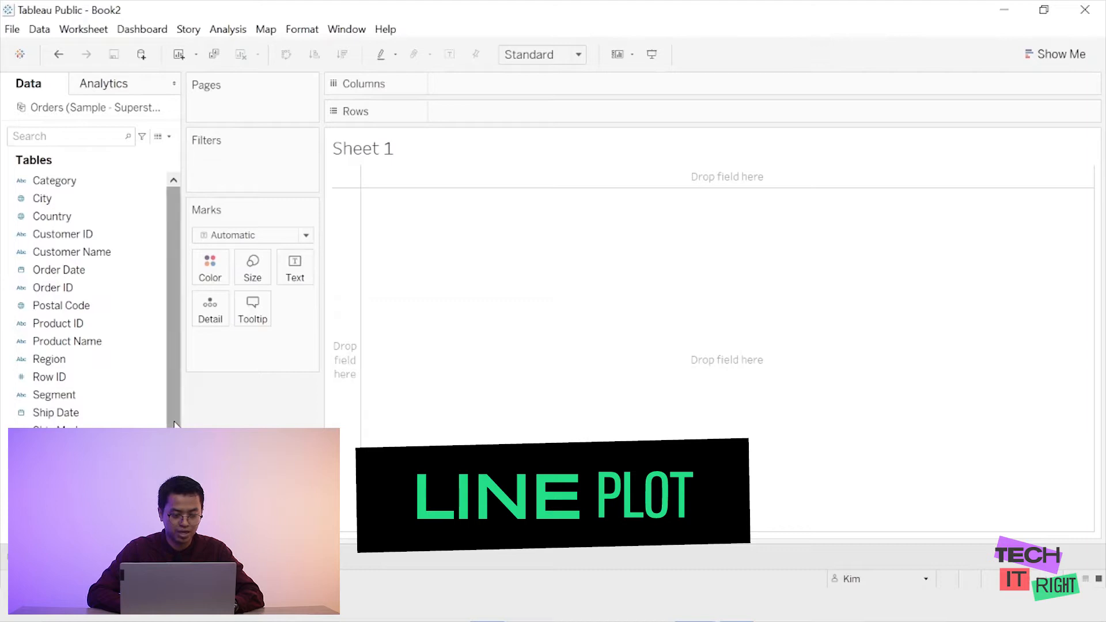
pyautogui.scroll(-3, 175, 425)
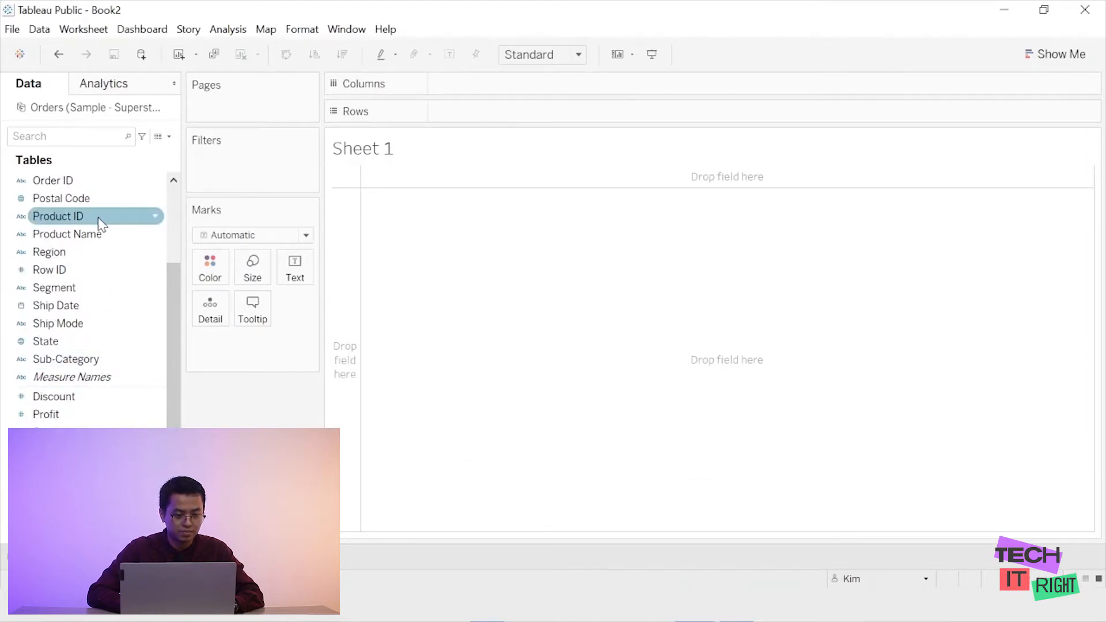
pyautogui.scroll(1, 97, 217)
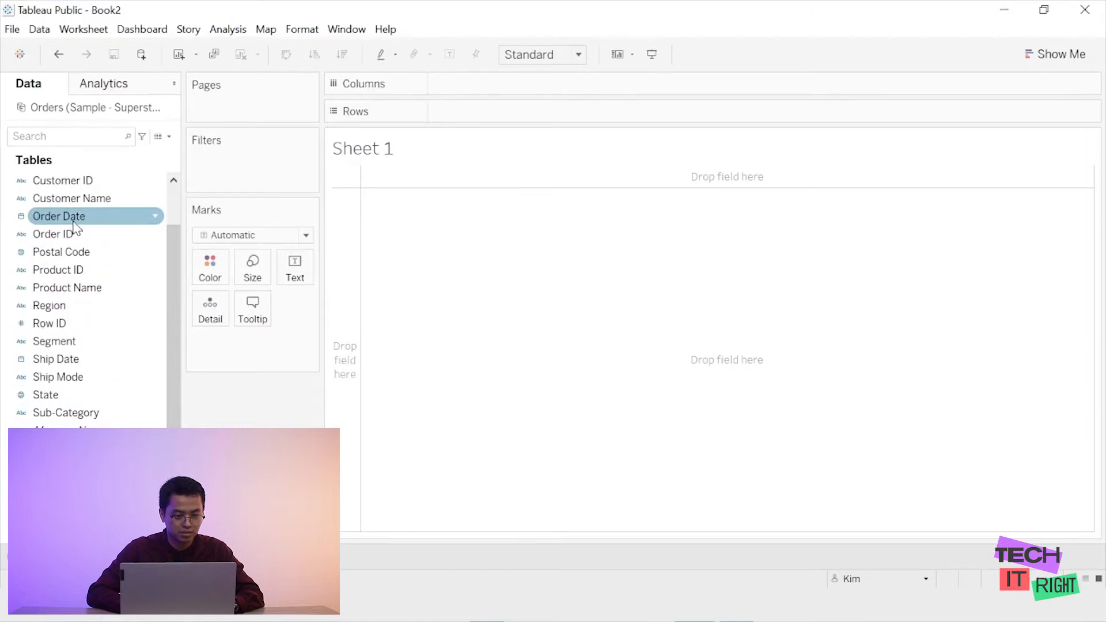
pyautogui.moveTo(74, 225); pyautogui.dragTo(443, 92)
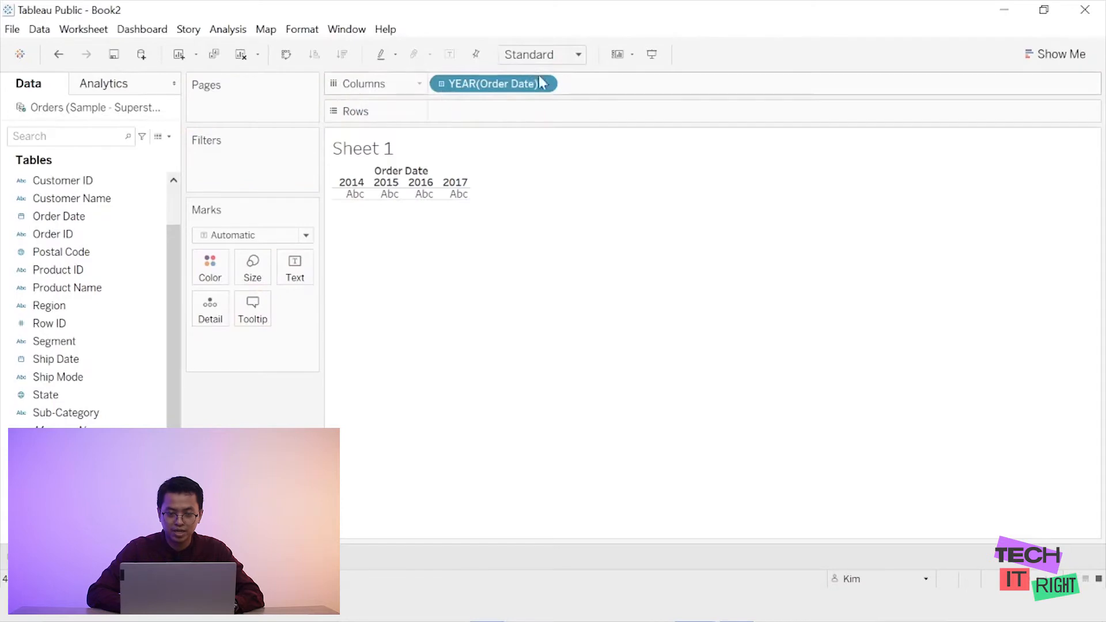
pyautogui.click(547, 82)
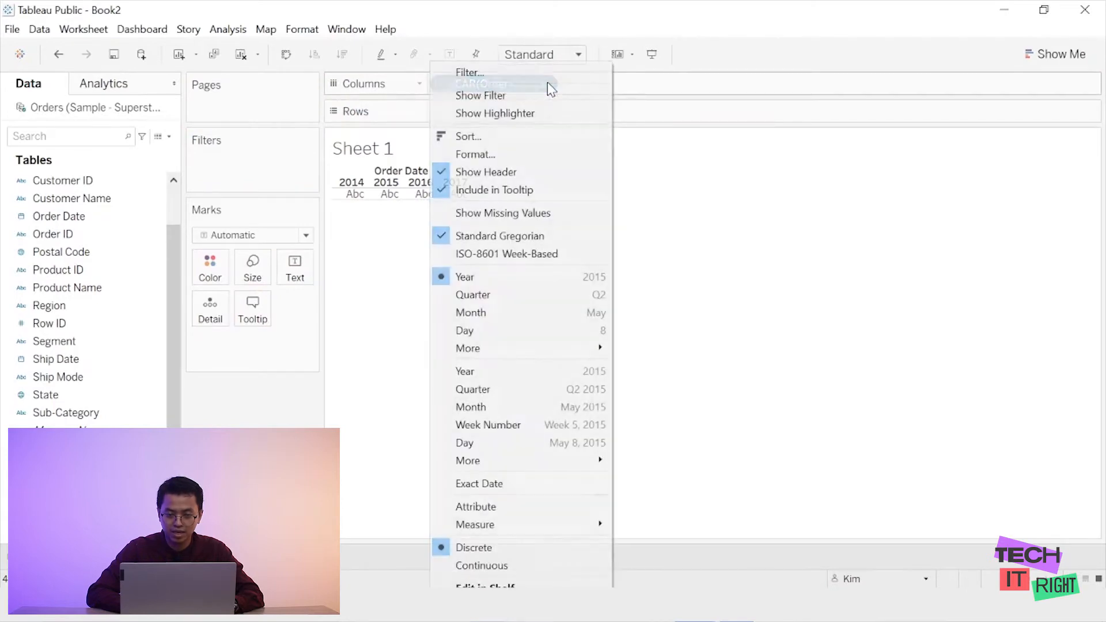
pyautogui.click(482, 313)
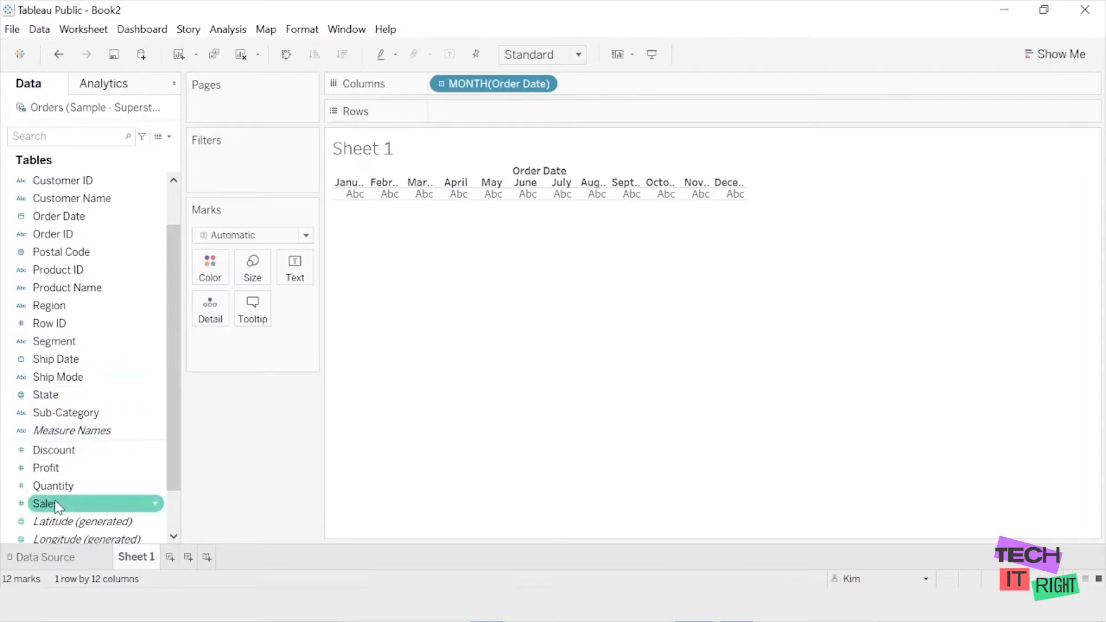
pyautogui.moveTo(54, 502); pyautogui.dragTo(455, 116)
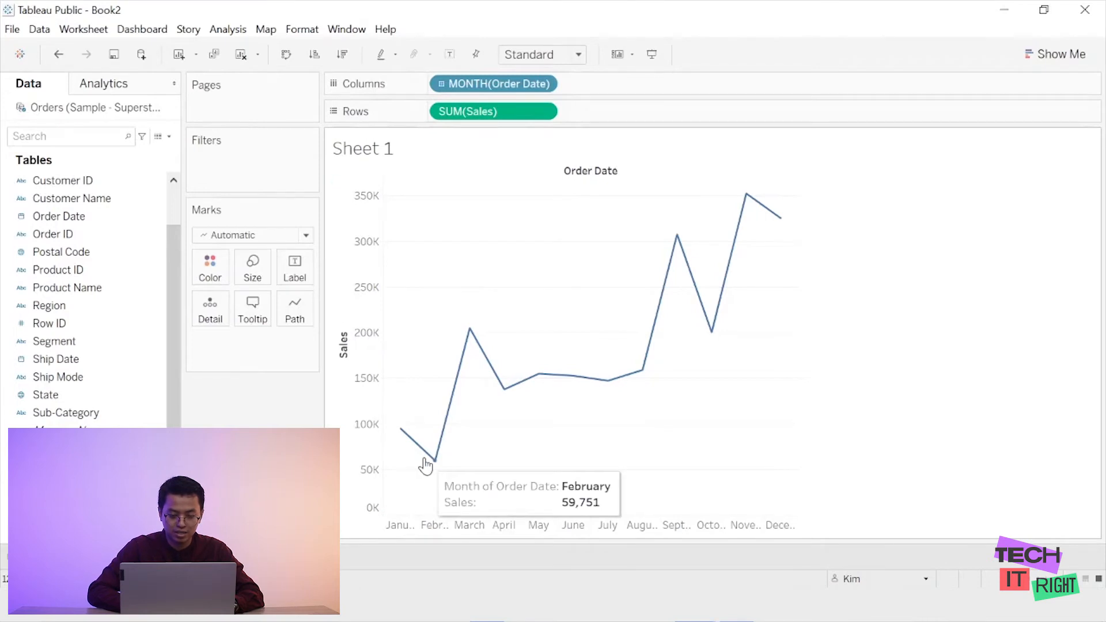
# - Label the points of the monthly line with their summed Sales
pyautogui.moveTo(398, 432)
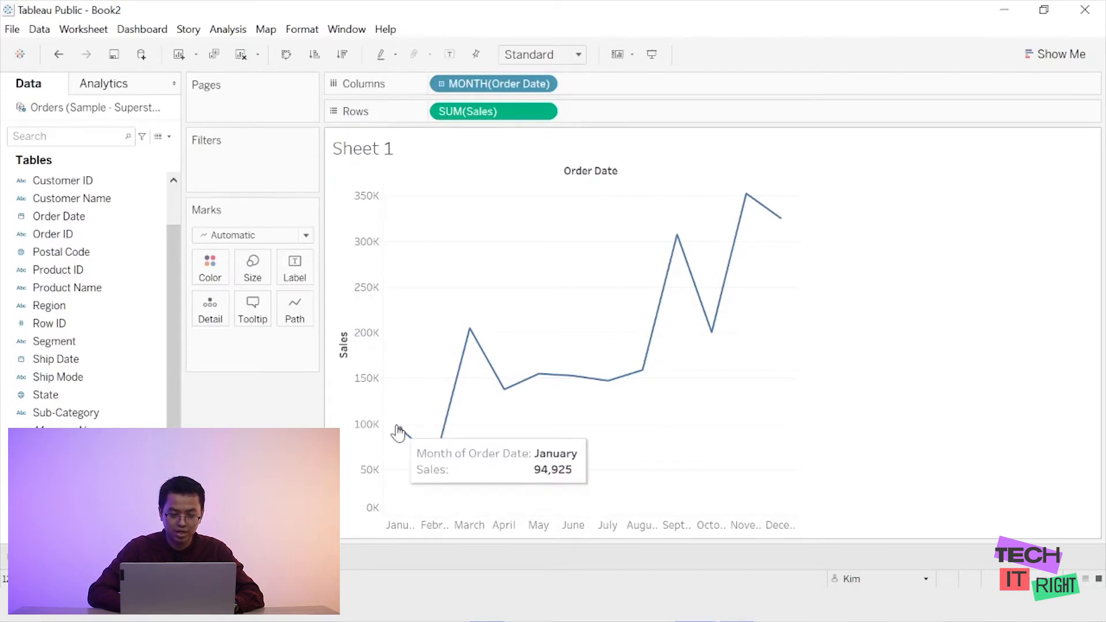
pyautogui.moveTo(437, 463)
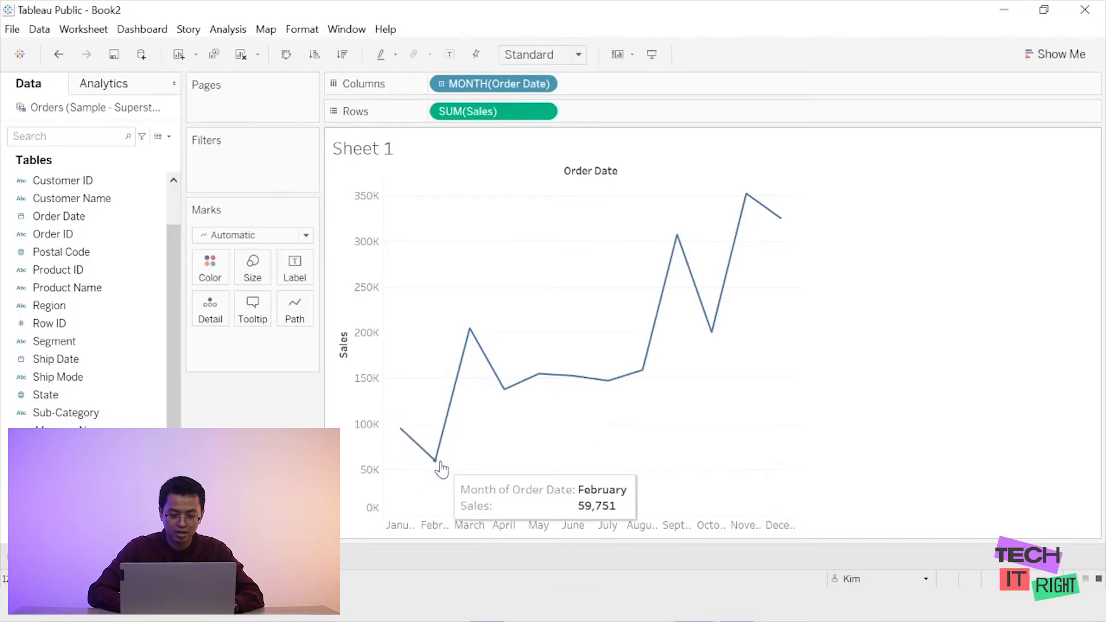
pyautogui.moveTo(479, 344)
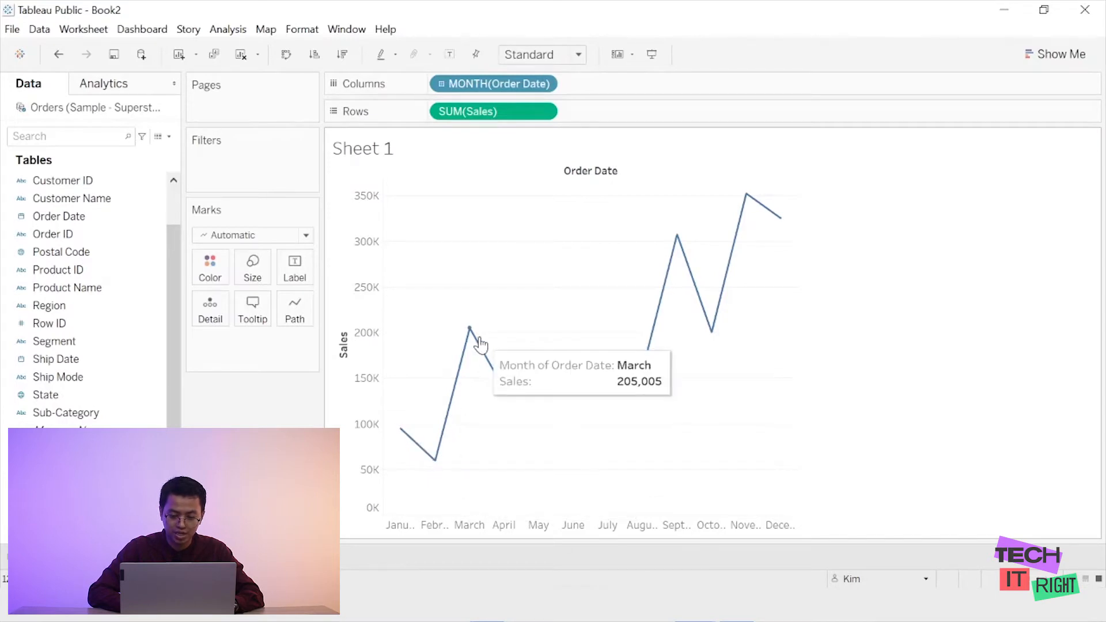
pyautogui.moveTo(766, 222)
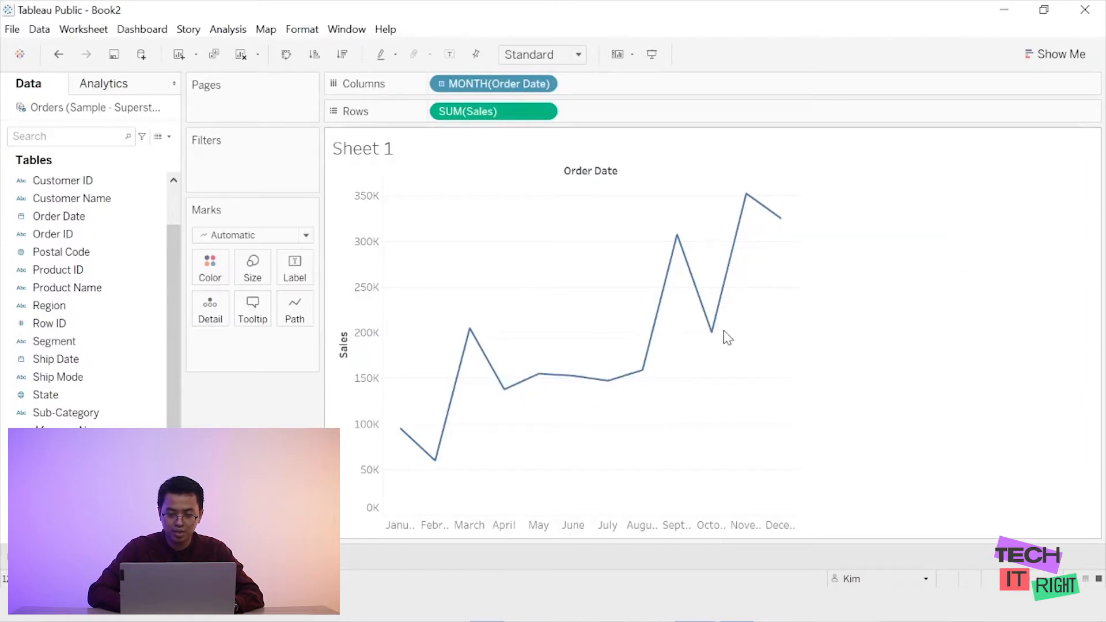
pyautogui.moveTo(659, 293)
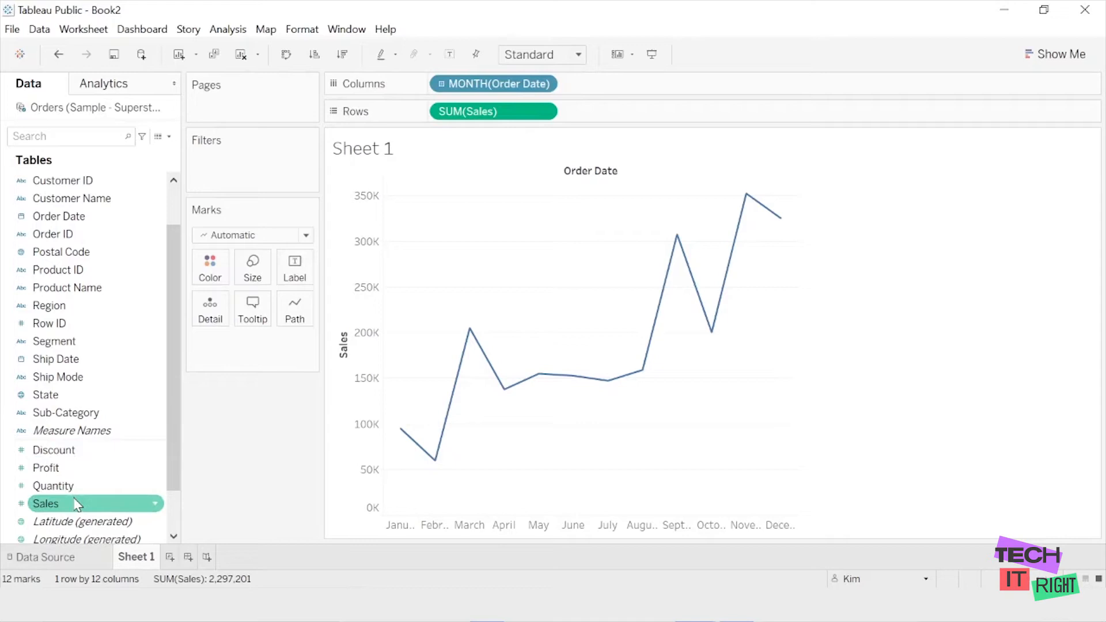
pyautogui.moveTo(76, 504); pyautogui.dragTo(298, 263)
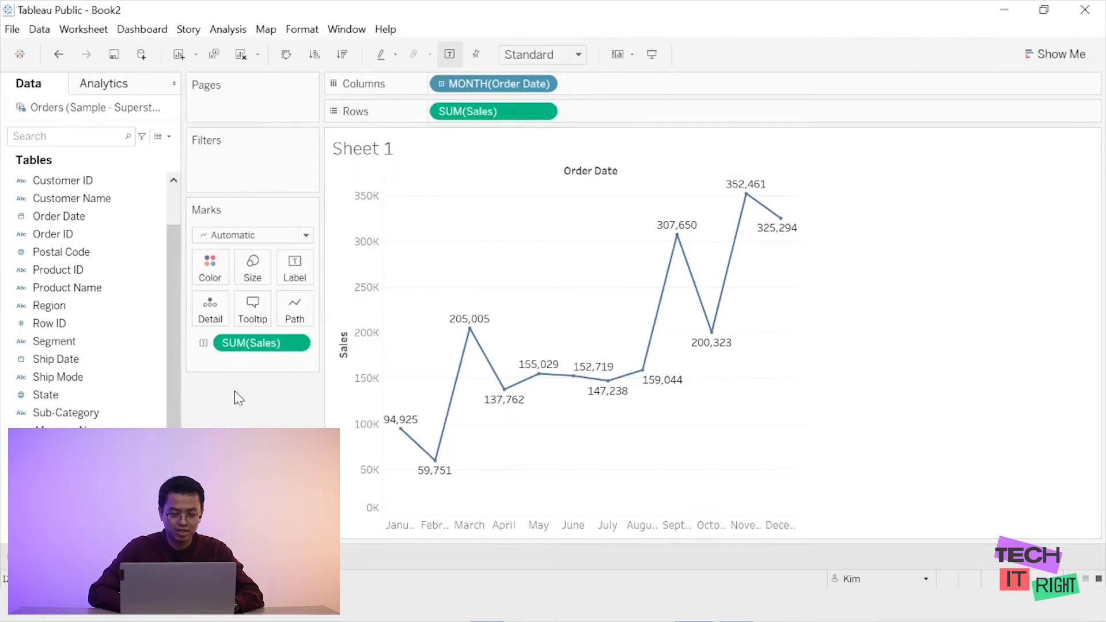
# - Rename the worksheet Sheet 1 as Lineplot
pyautogui.moveTo(137, 558)
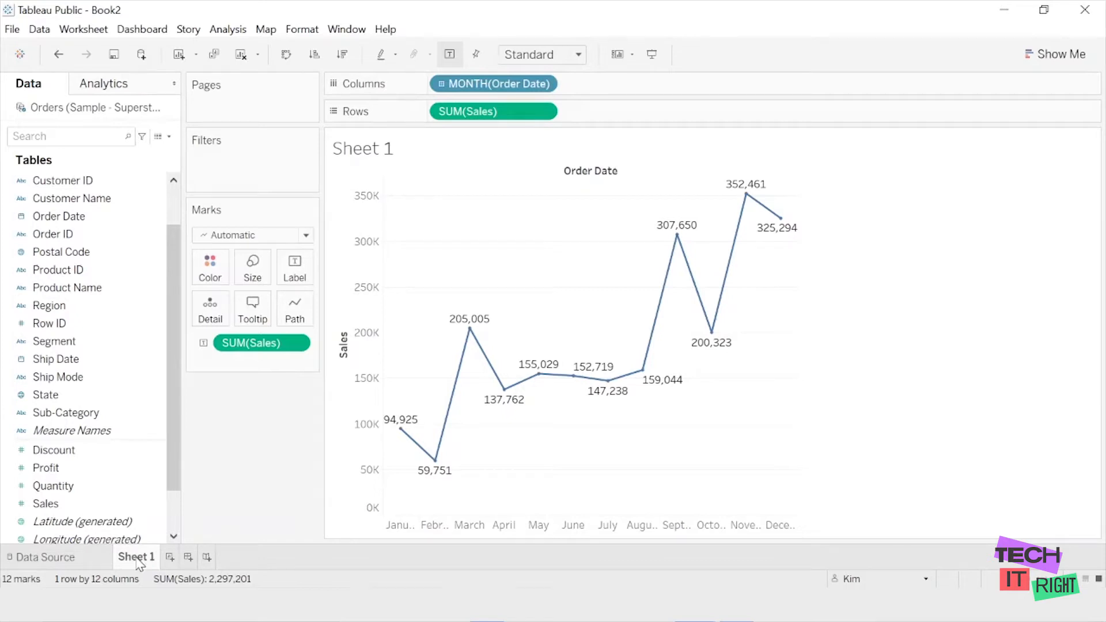
pyautogui.rightClick(137, 561)
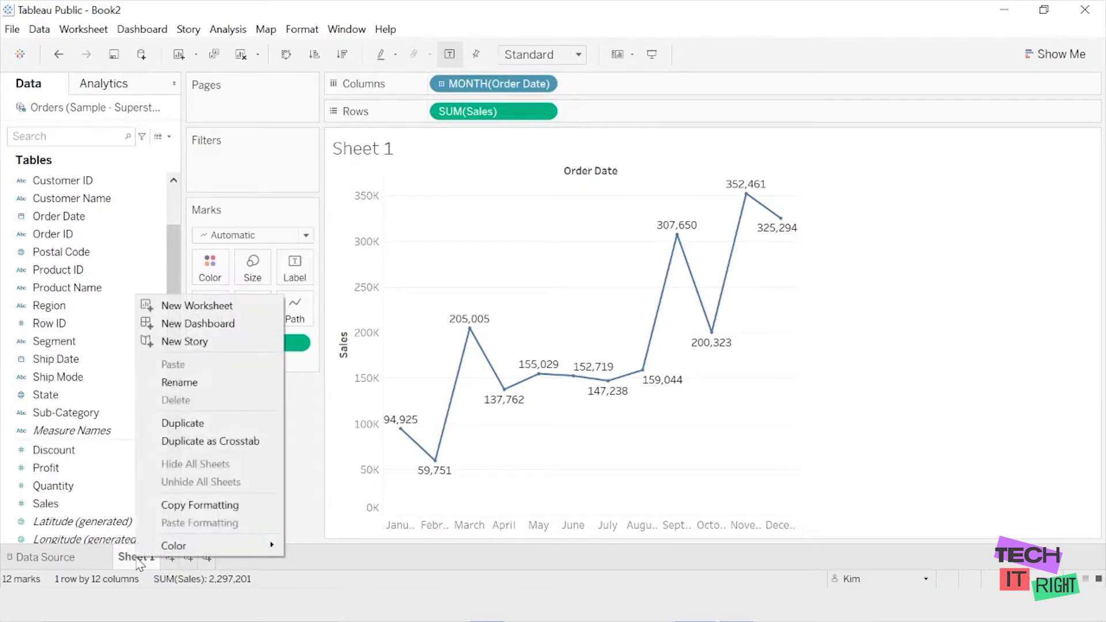
pyautogui.click(209, 375)
pyautogui.write('Lineplot')
pyautogui.press('Return')
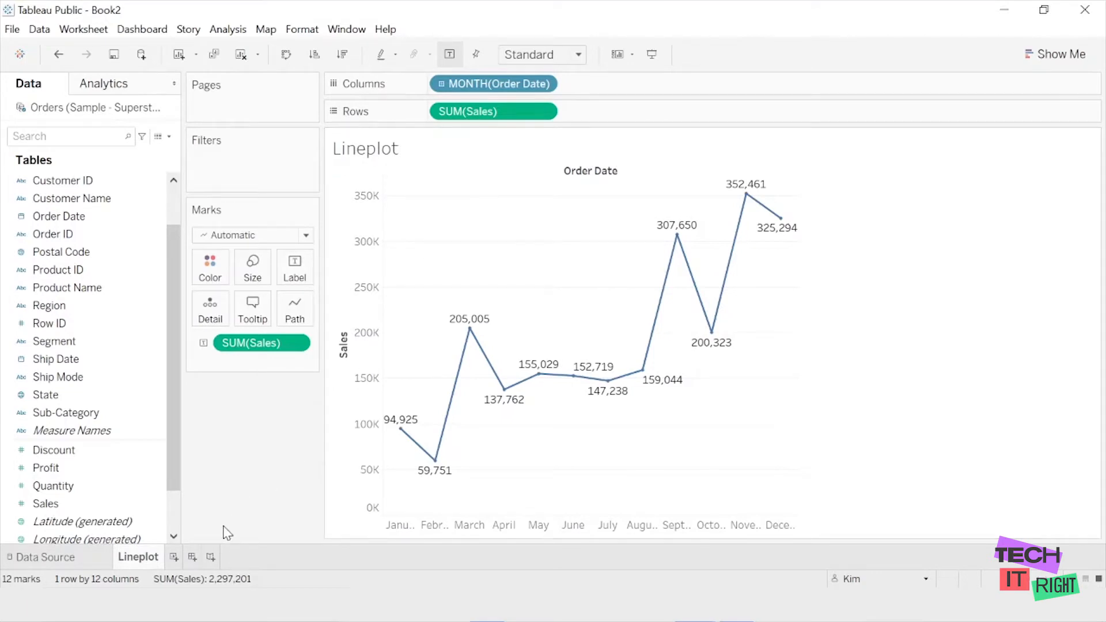
# - Create a bar chart on a new worksheet with Region as columns and summed Sales as rows, and widen the bars
pyautogui.click(173, 557)
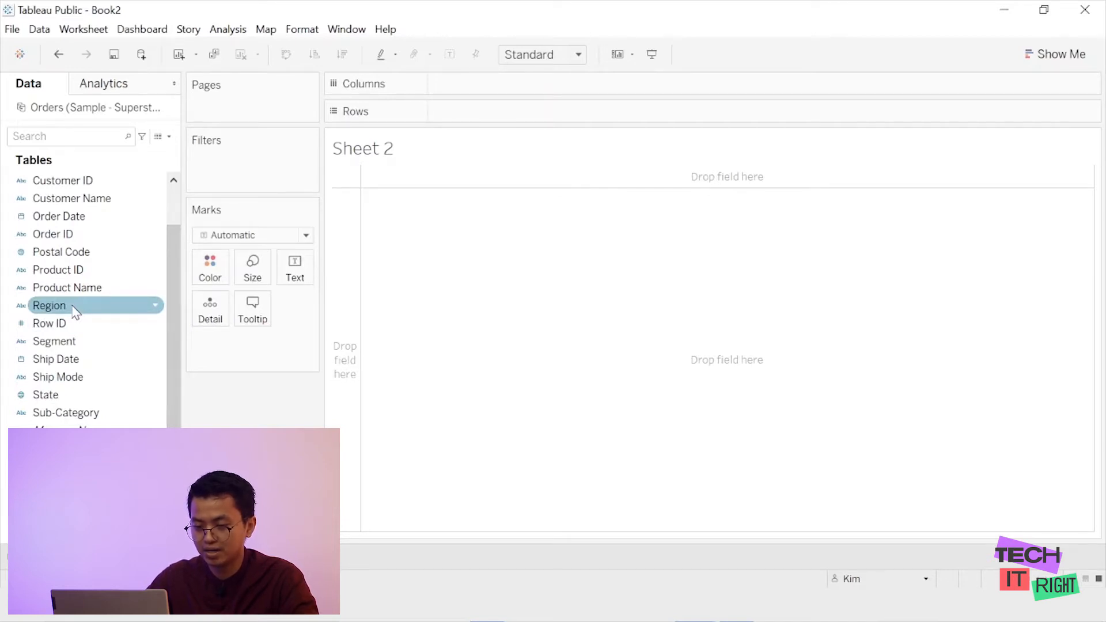
pyautogui.moveTo(74, 309); pyautogui.dragTo(455, 85)
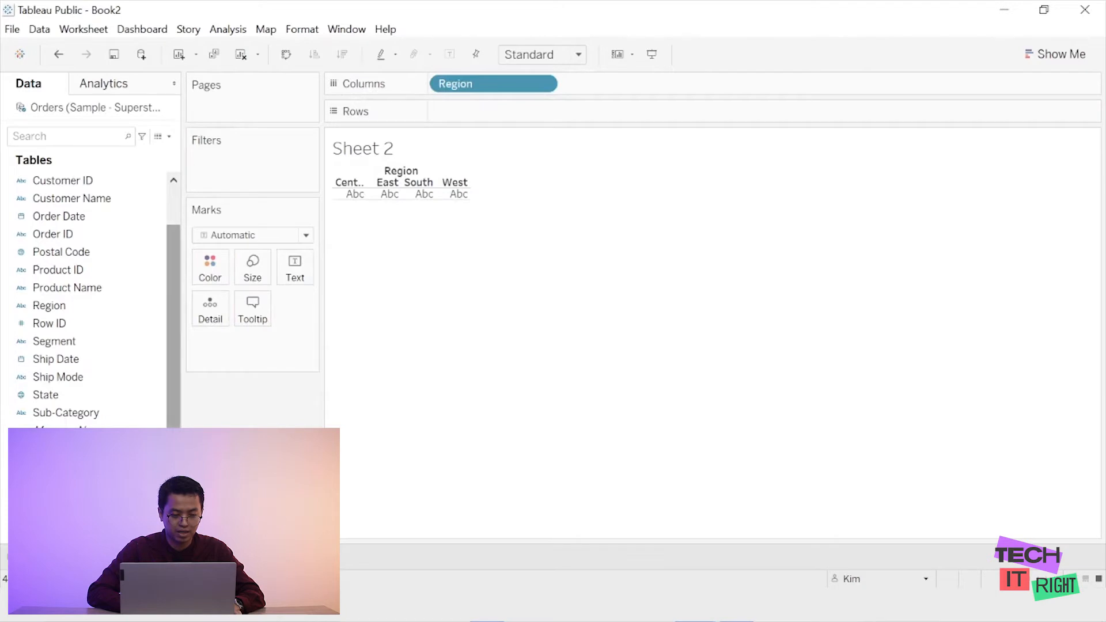
pyautogui.scroll(-3, 177, 469)
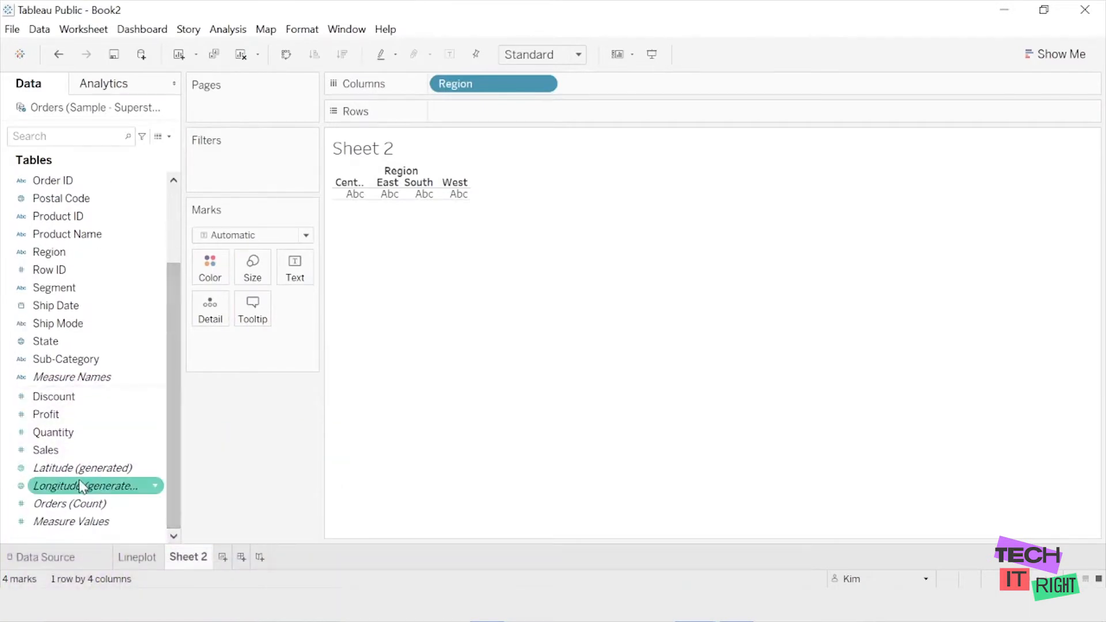
pyautogui.moveTo(77, 454); pyautogui.dragTo(461, 112)
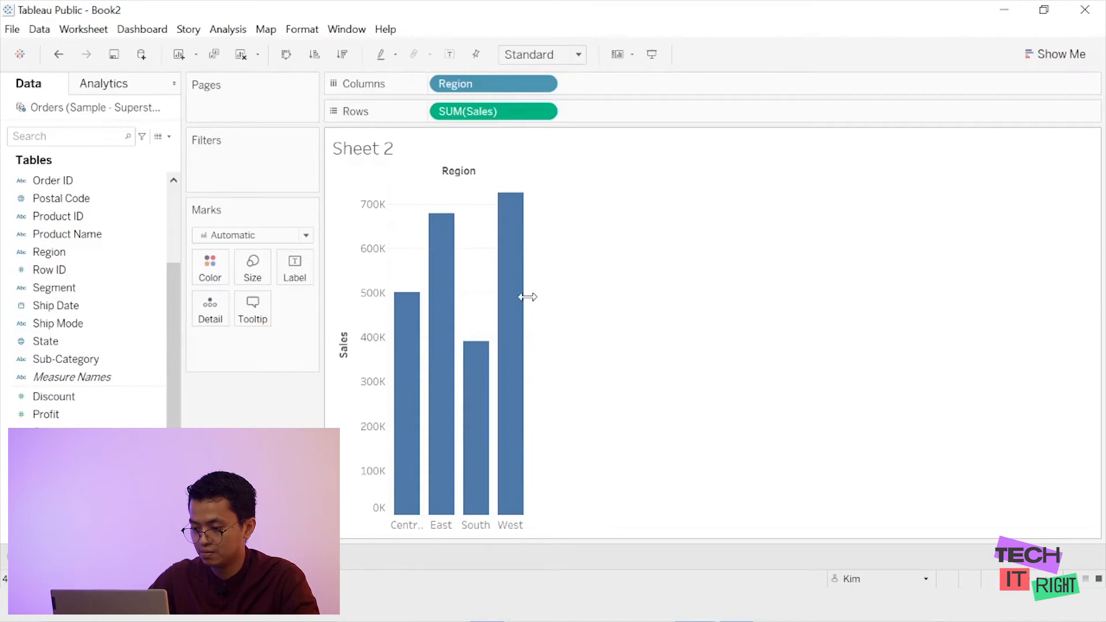
pyautogui.moveTo(527, 297); pyautogui.dragTo(700, 290)
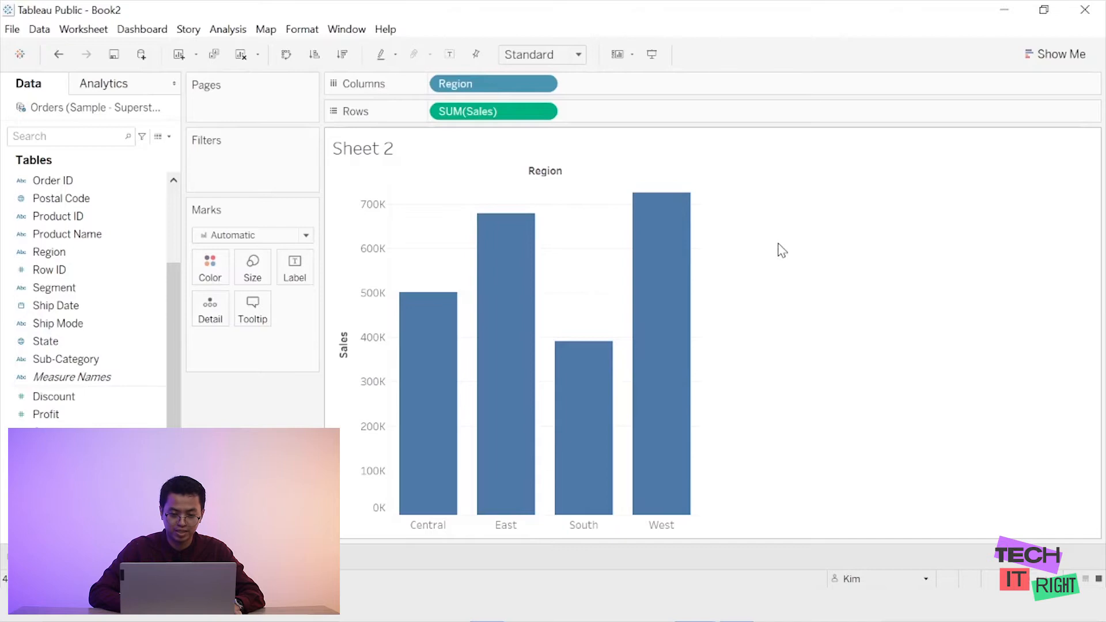
# - Color the sales bars by Region
pyautogui.moveTo(555, 363)
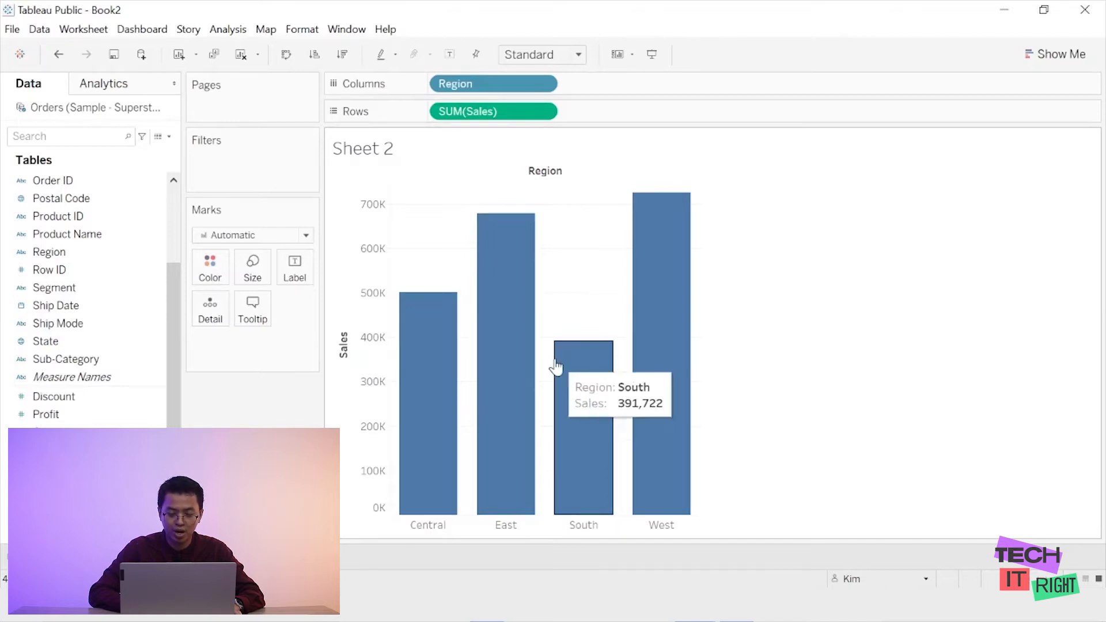
pyautogui.moveTo(443, 427)
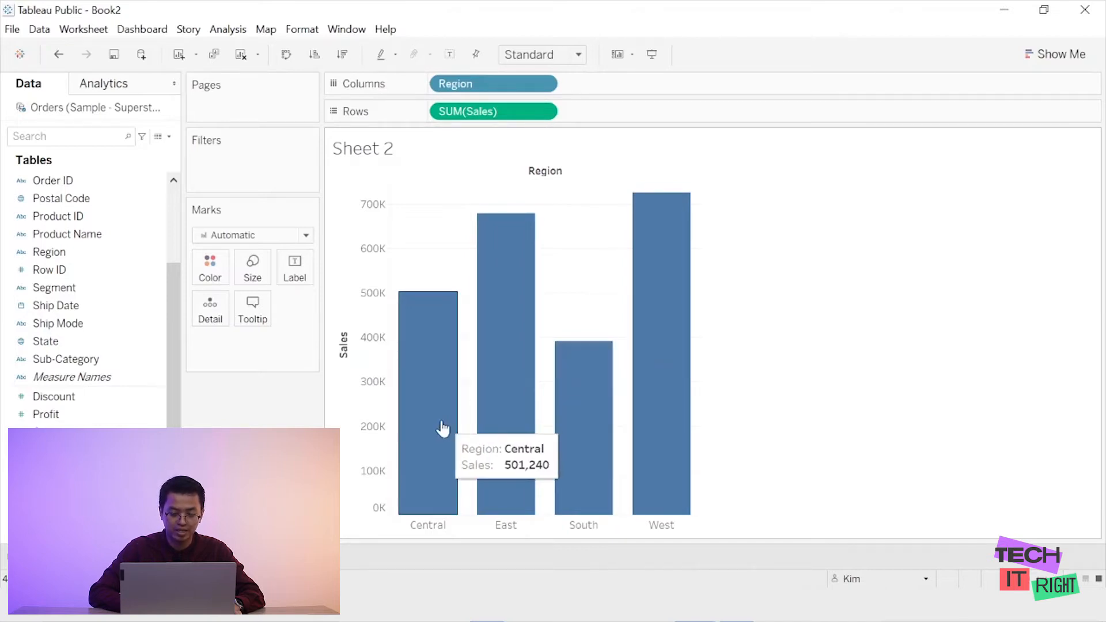
pyautogui.moveTo(488, 338)
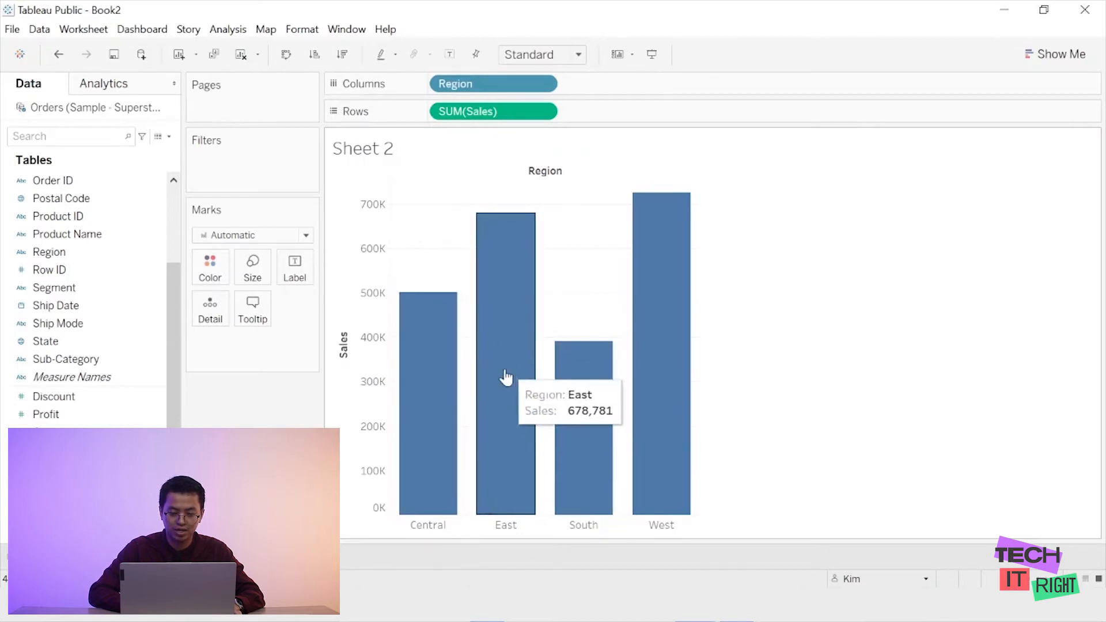
pyautogui.moveTo(627, 334)
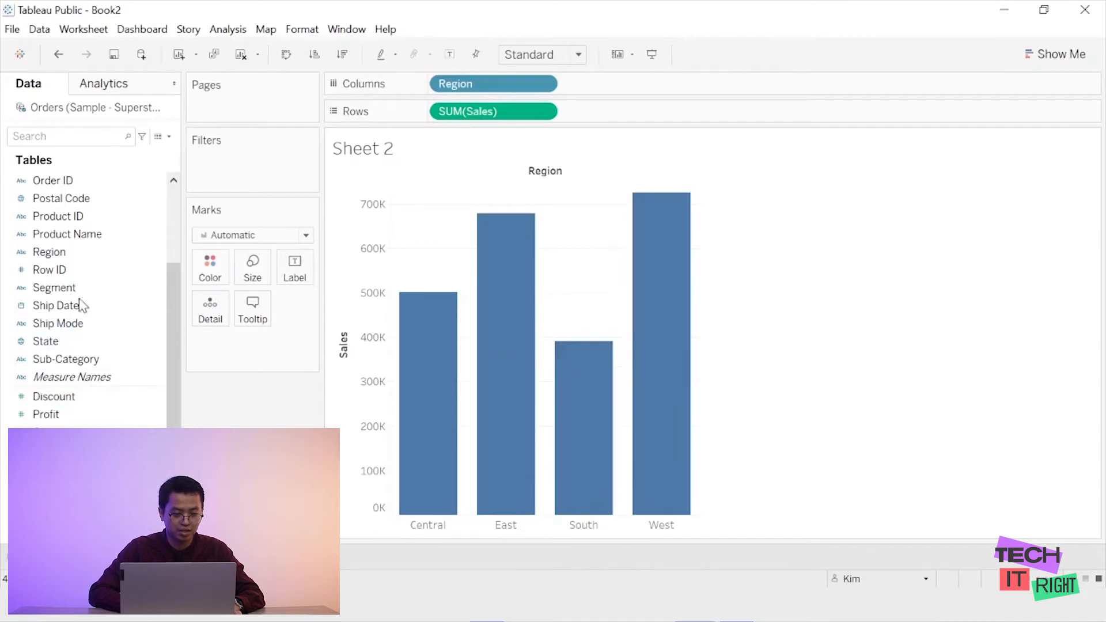
pyautogui.click(60, 257)
pyautogui.moveTo(60, 257); pyautogui.dragTo(200, 267)
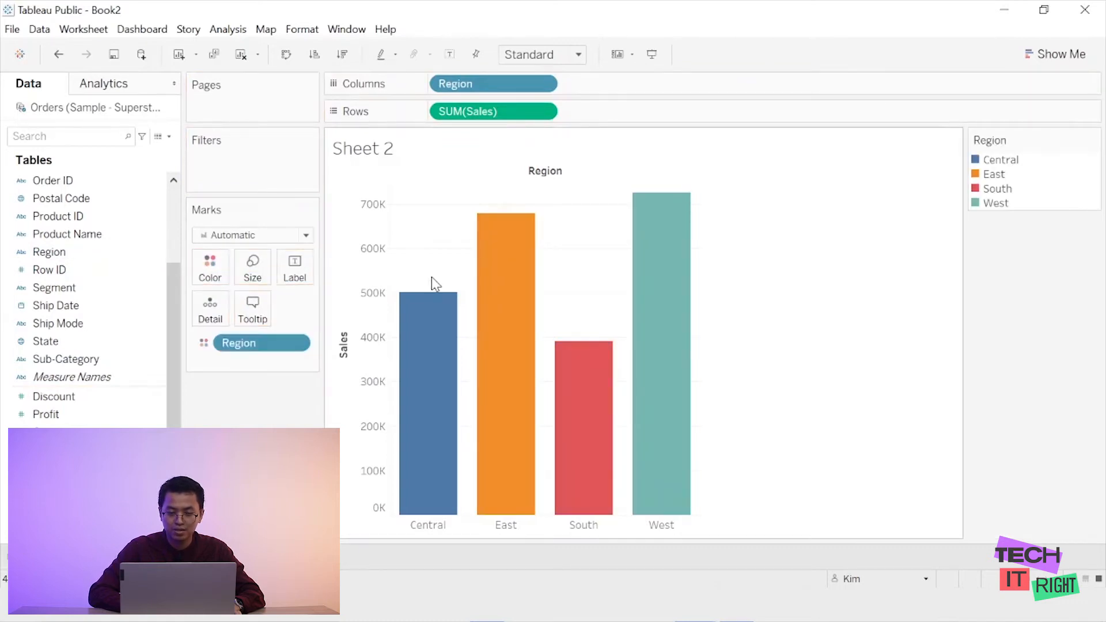
pyautogui.moveTo(538, 262)
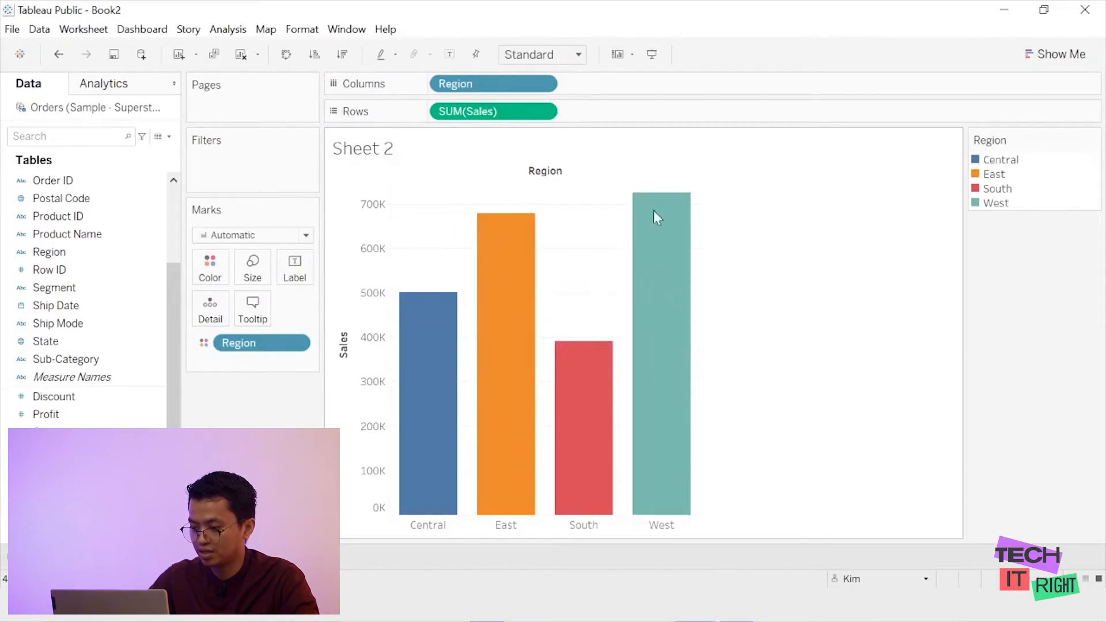
pyautogui.moveTo(680, 283)
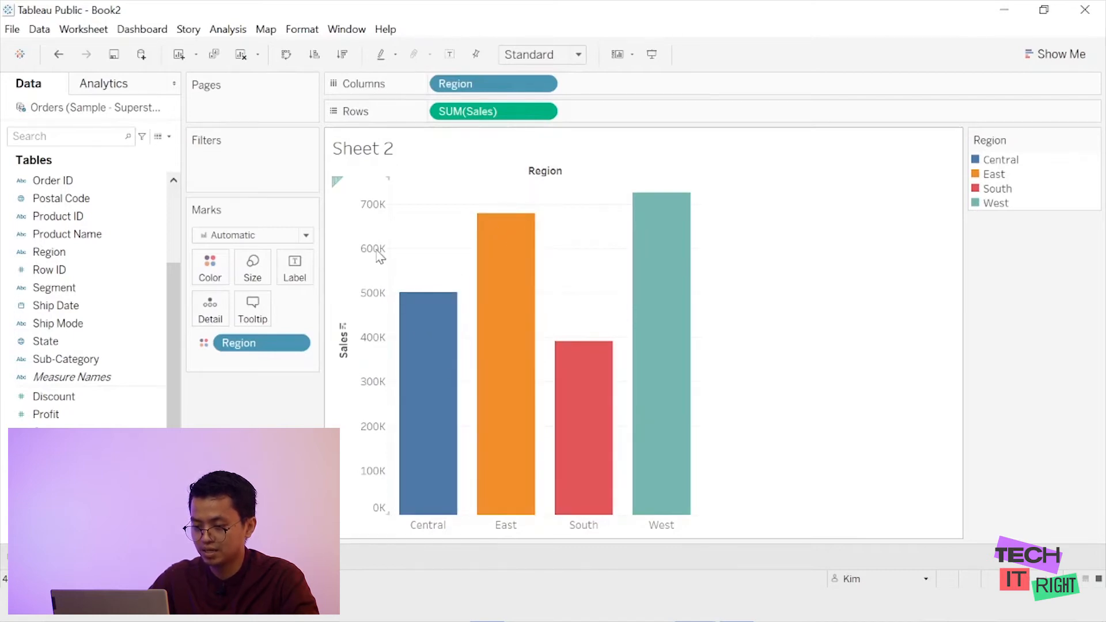
pyautogui.moveTo(498, 223)
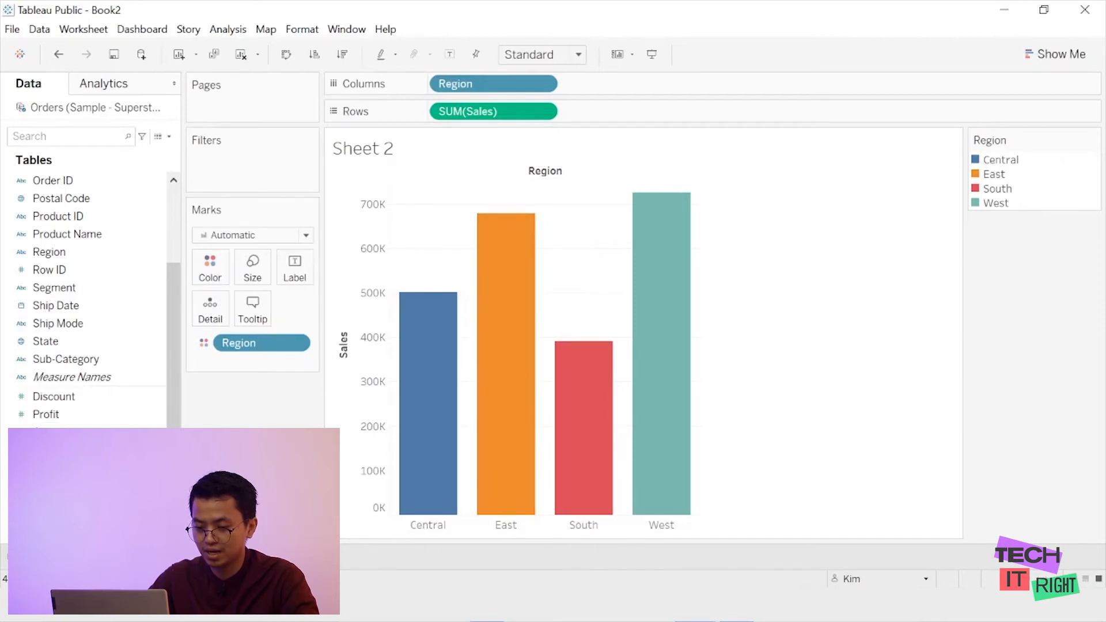
# - Label the regional bars with their summed Profit
pyautogui.moveTo(44, 415); pyautogui.dragTo(291, 263)
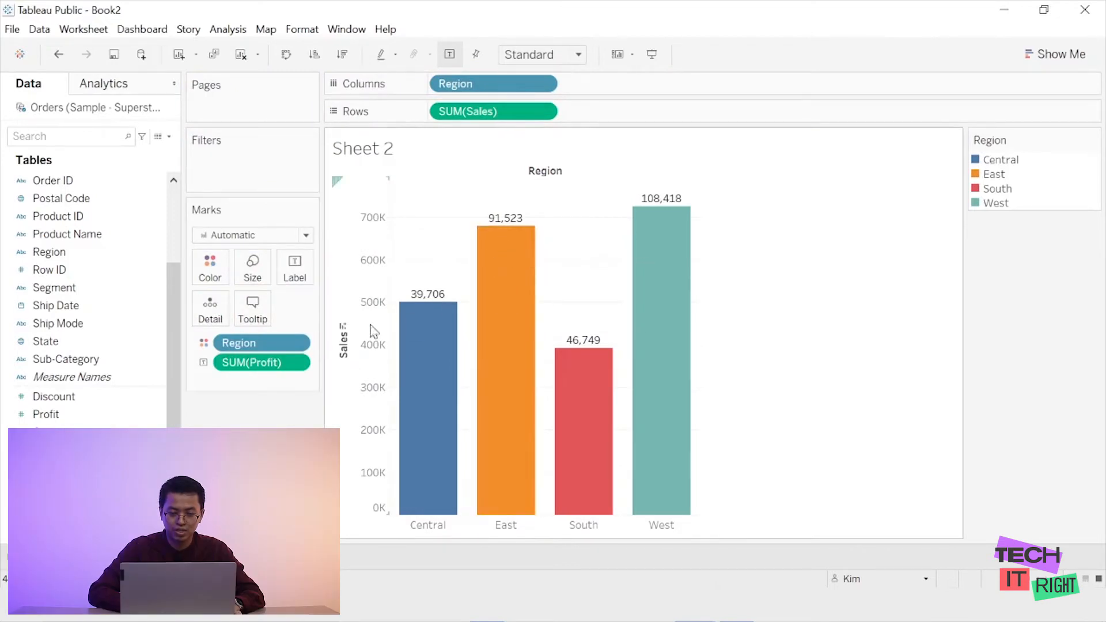
pyautogui.moveTo(424, 374)
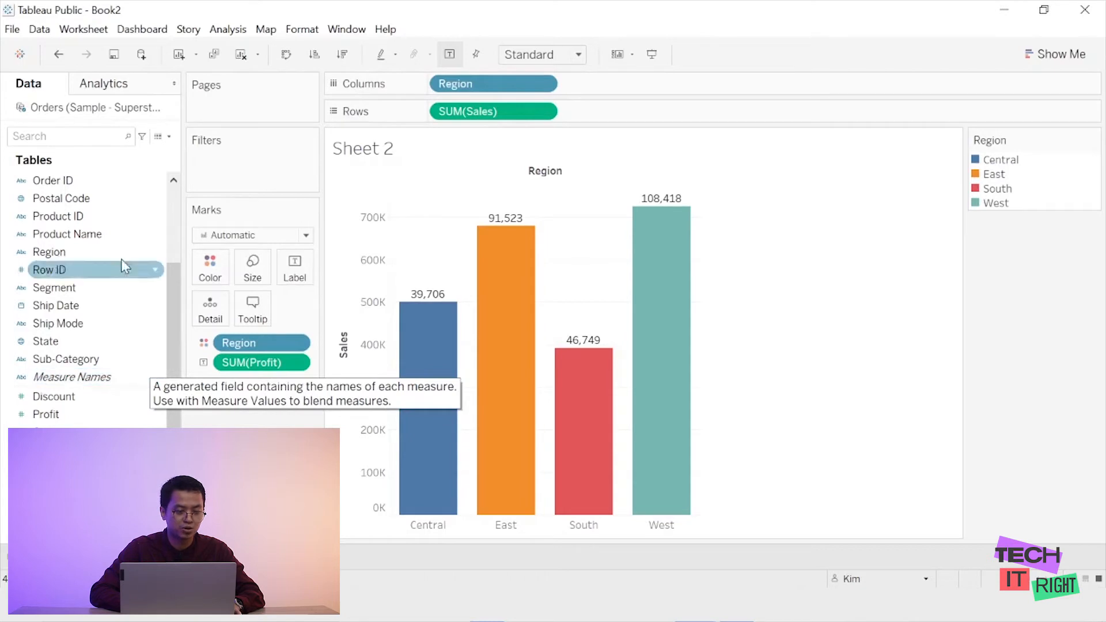
# - Add a Region filter that includes all four regions and show its filter control beside the chart
pyautogui.moveTo(96, 262); pyautogui.dragTo(269, 163)
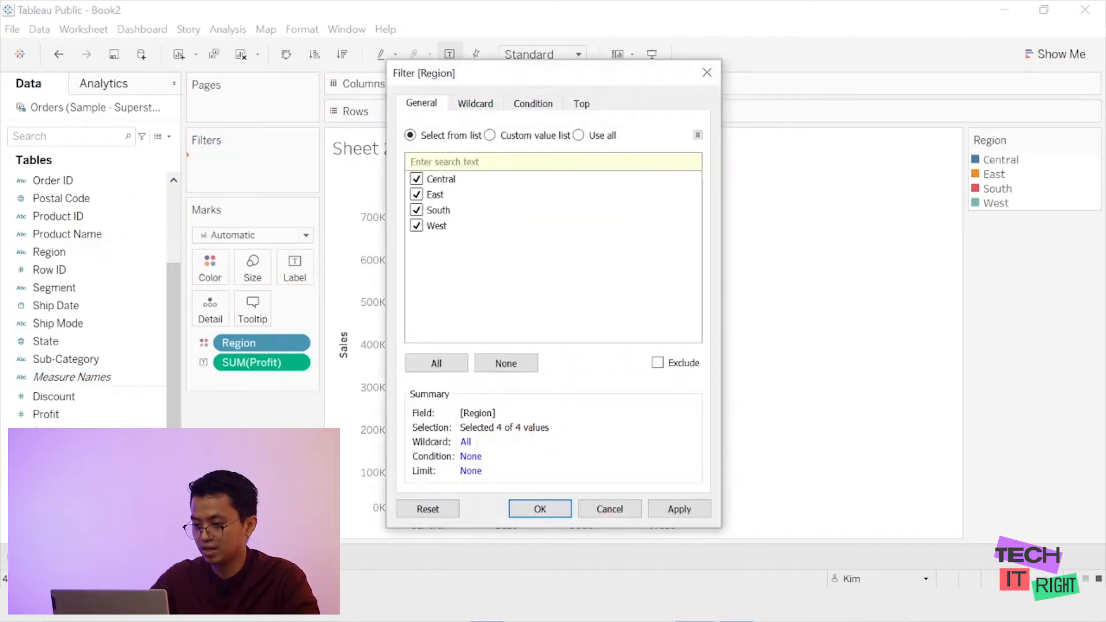
pyautogui.click(538, 509)
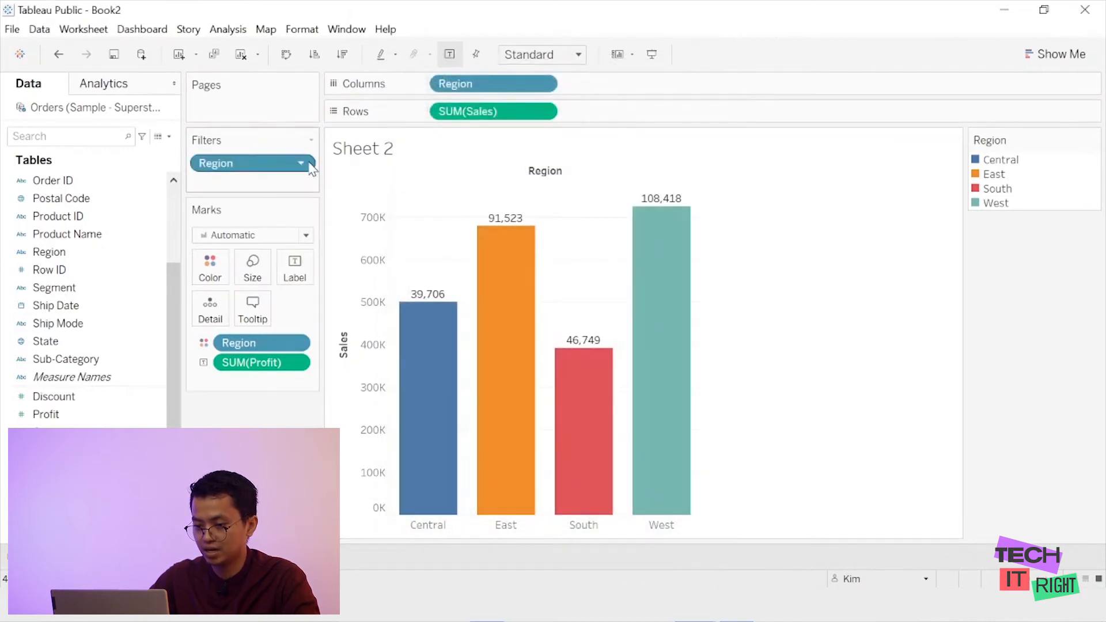
pyautogui.click(300, 166)
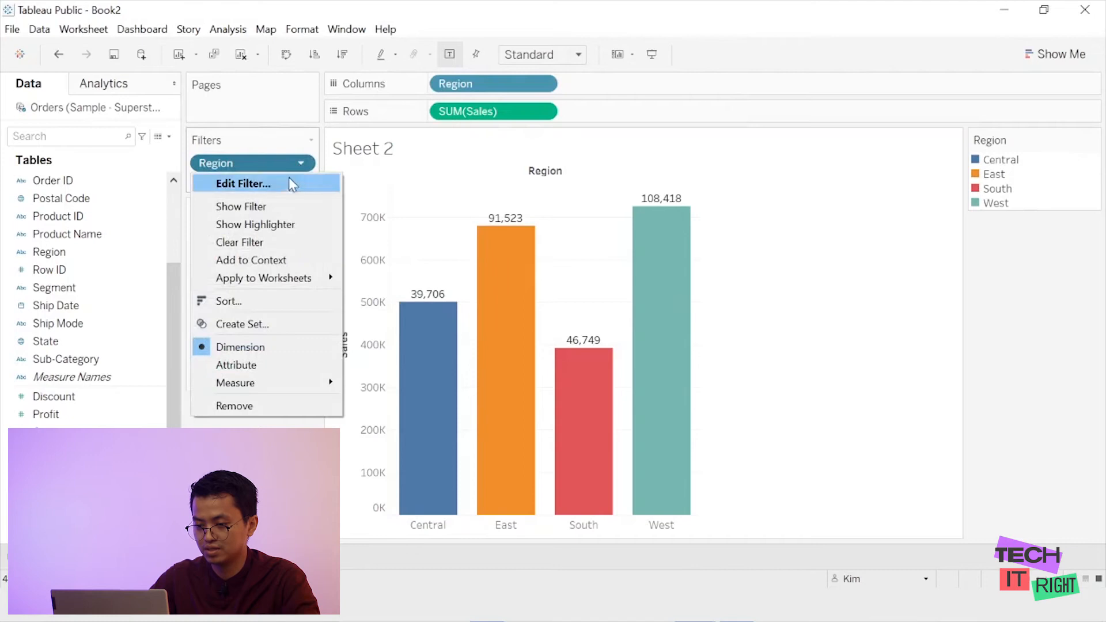
pyautogui.click(281, 209)
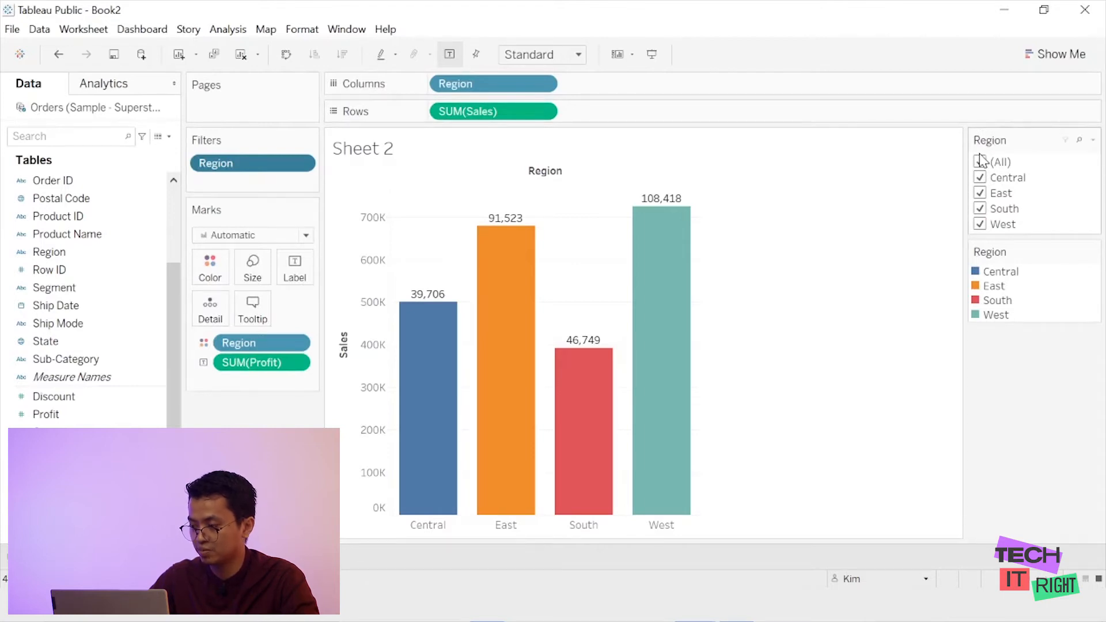
# - Limit the bar chart to the Central and South regions with the Region filter, and restore all regions
pyautogui.click(982, 163)
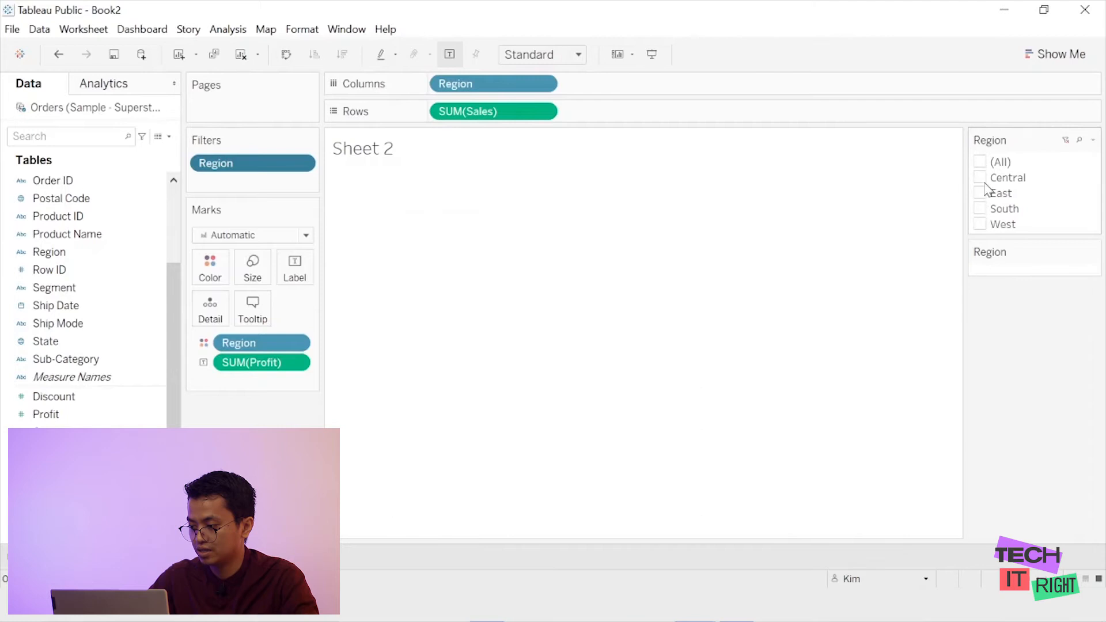
pyautogui.click(983, 175)
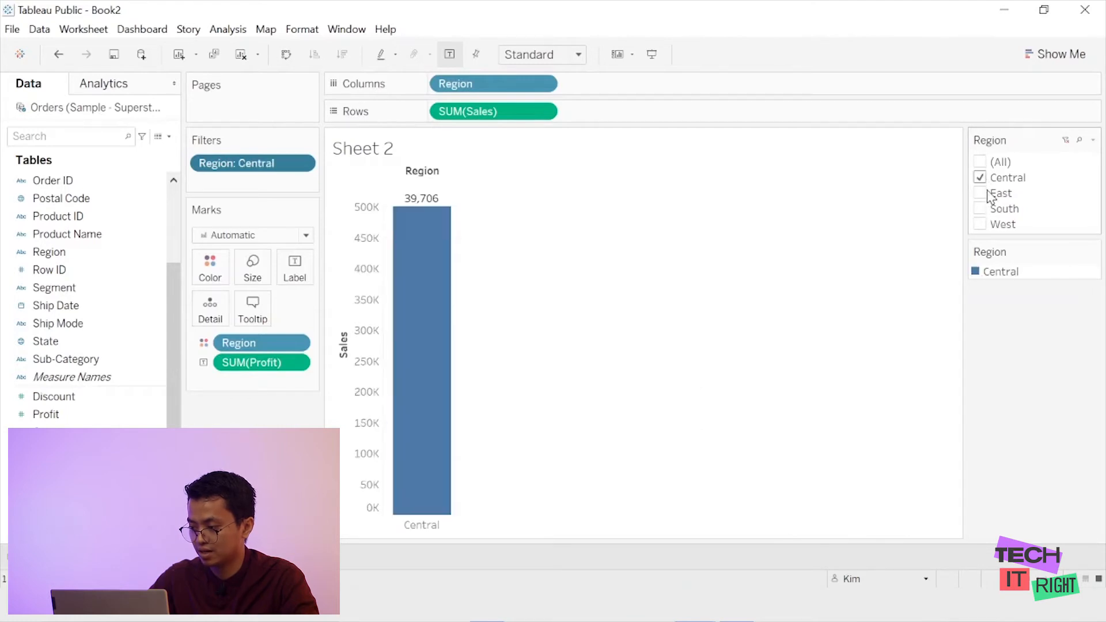
pyautogui.click(989, 213)
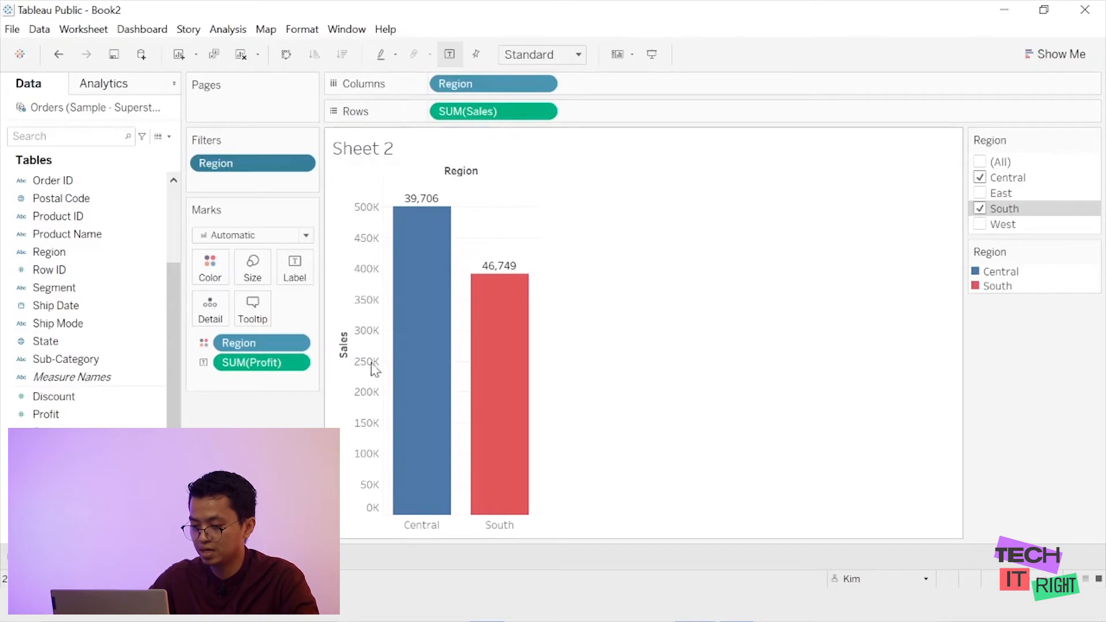
pyautogui.moveTo(527, 323)
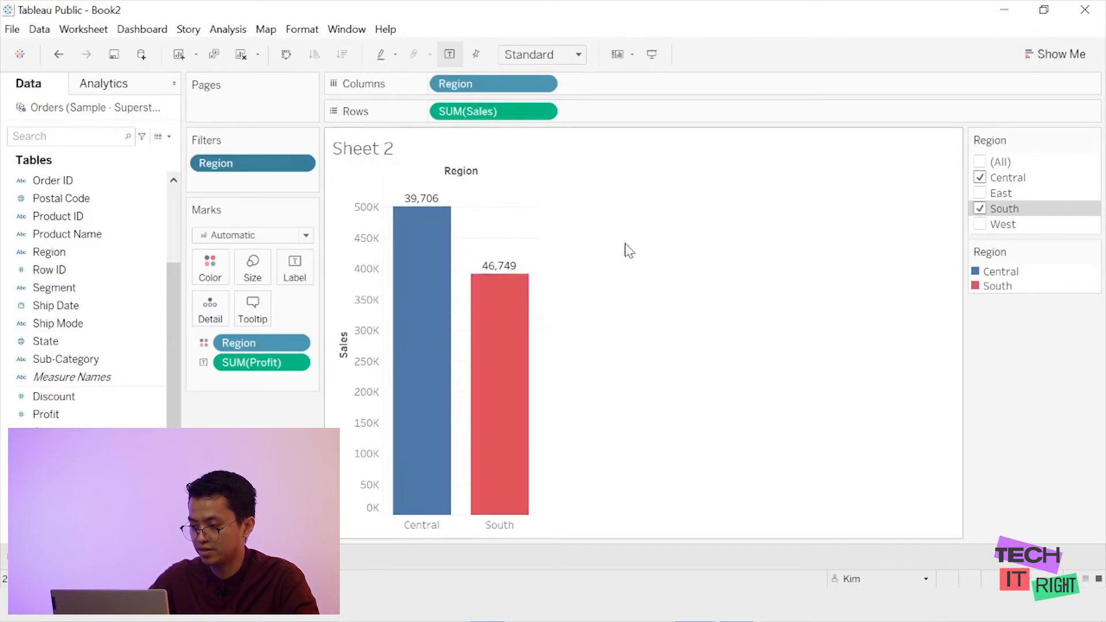
pyautogui.click(979, 162)
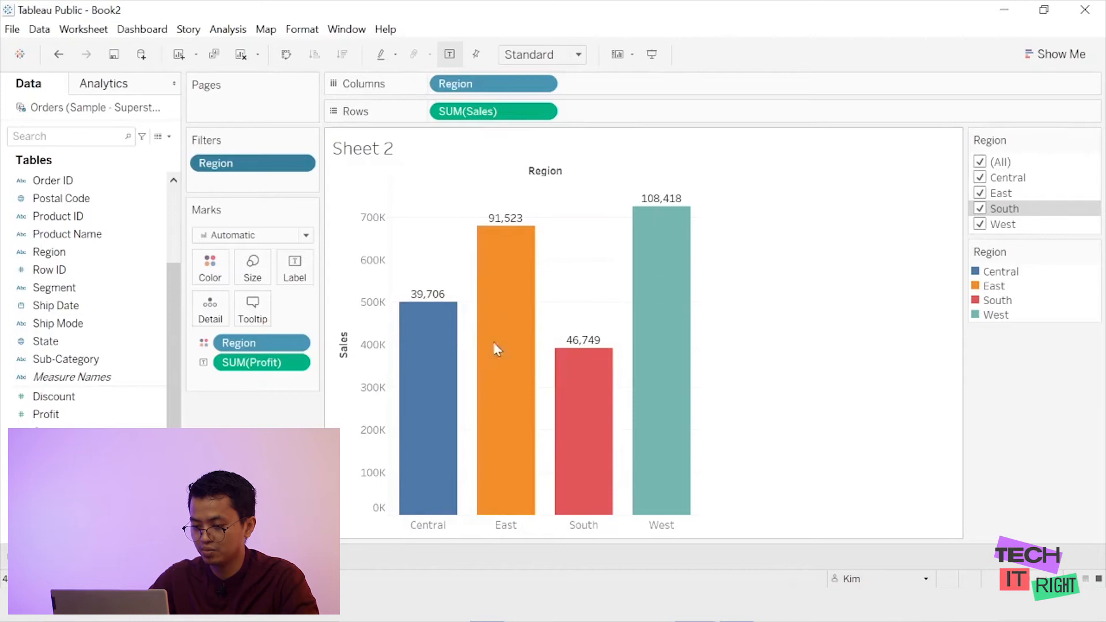
pyautogui.moveTo(524, 347)
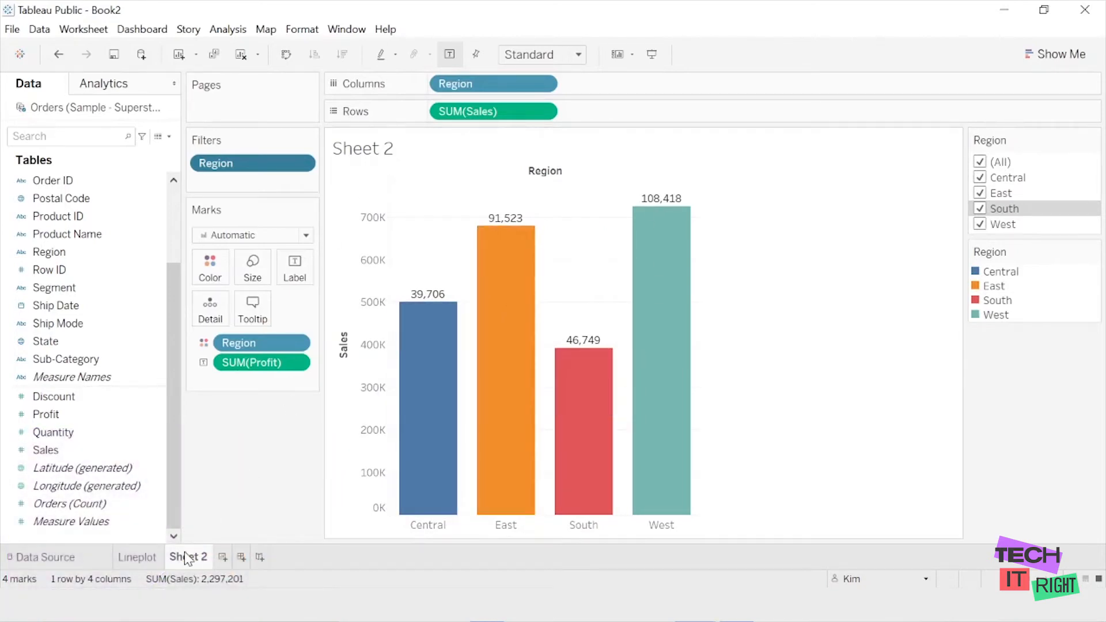
# - Rename the worksheet Sheet 2 as Barplot
pyautogui.rightClick(185, 558)
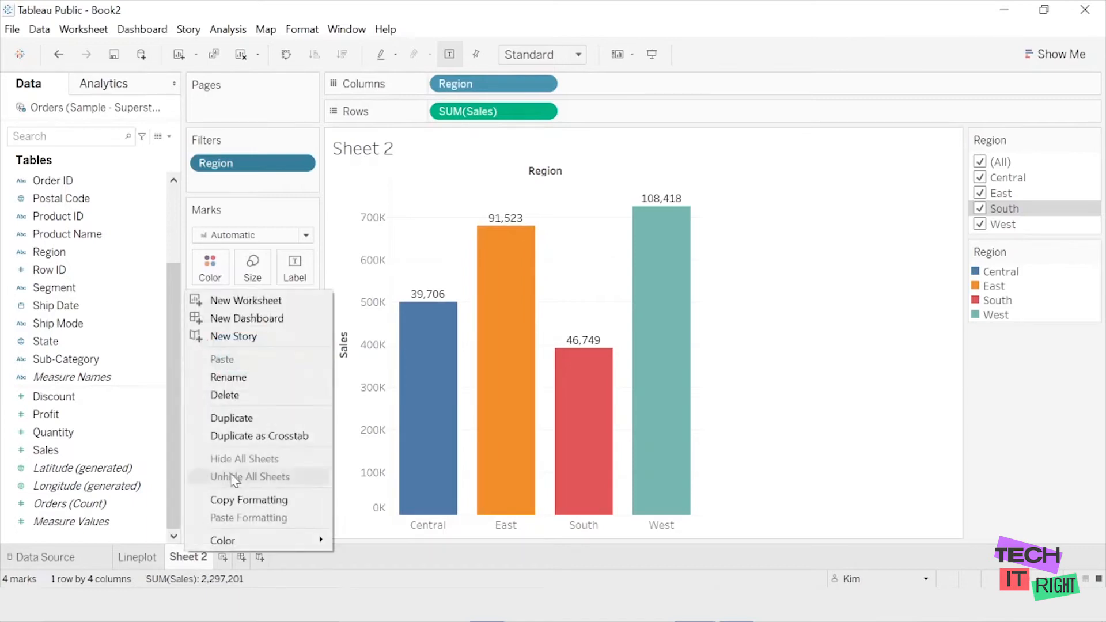
pyautogui.click(259, 383)
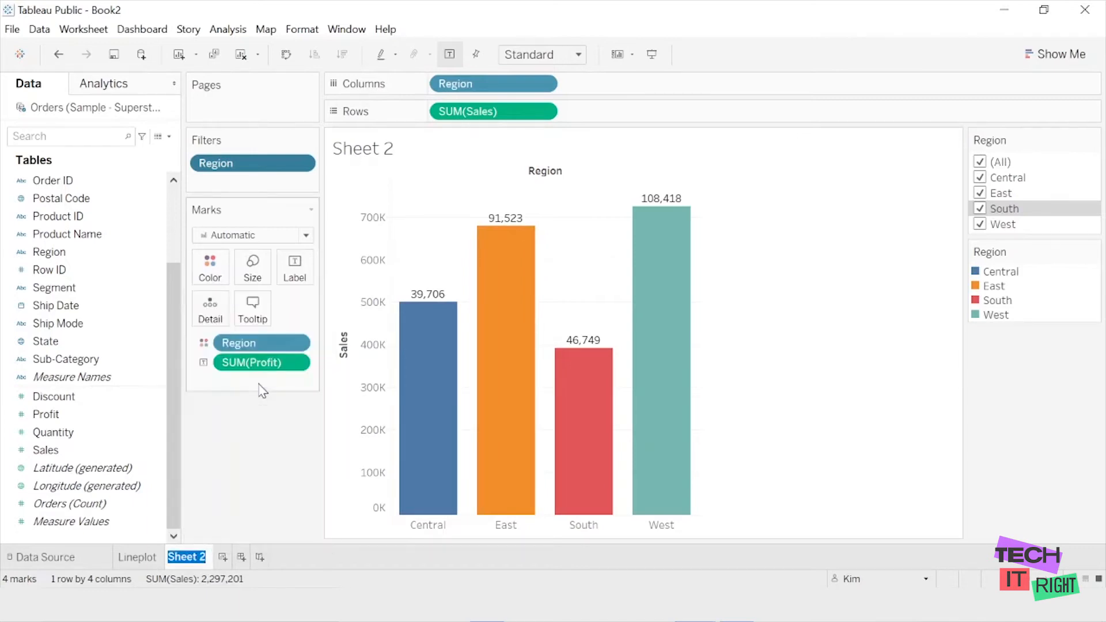
pyautogui.write('Barplot')
pyautogui.press('Return')
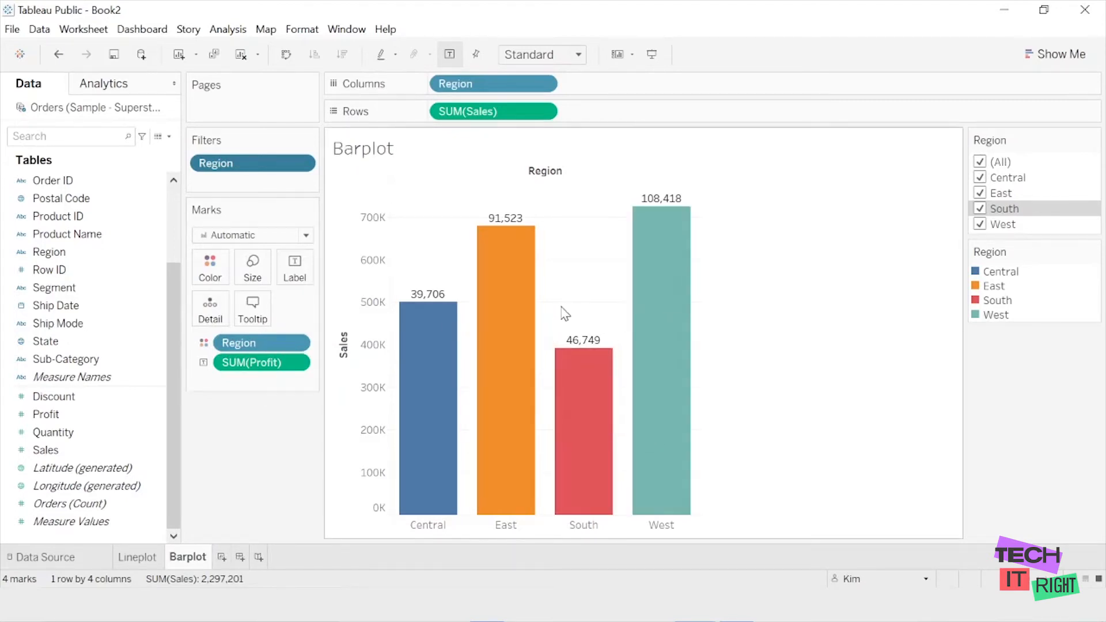
pyautogui.moveTo(433, 350)
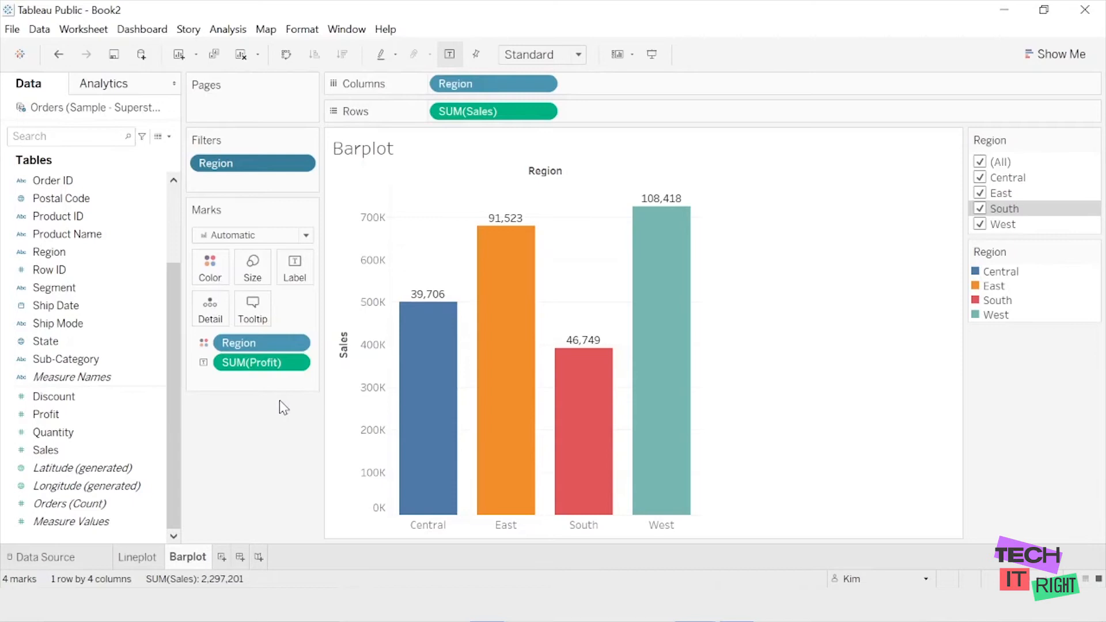
# - Create a map on a new worksheet from the State field
pyautogui.click(221, 556)
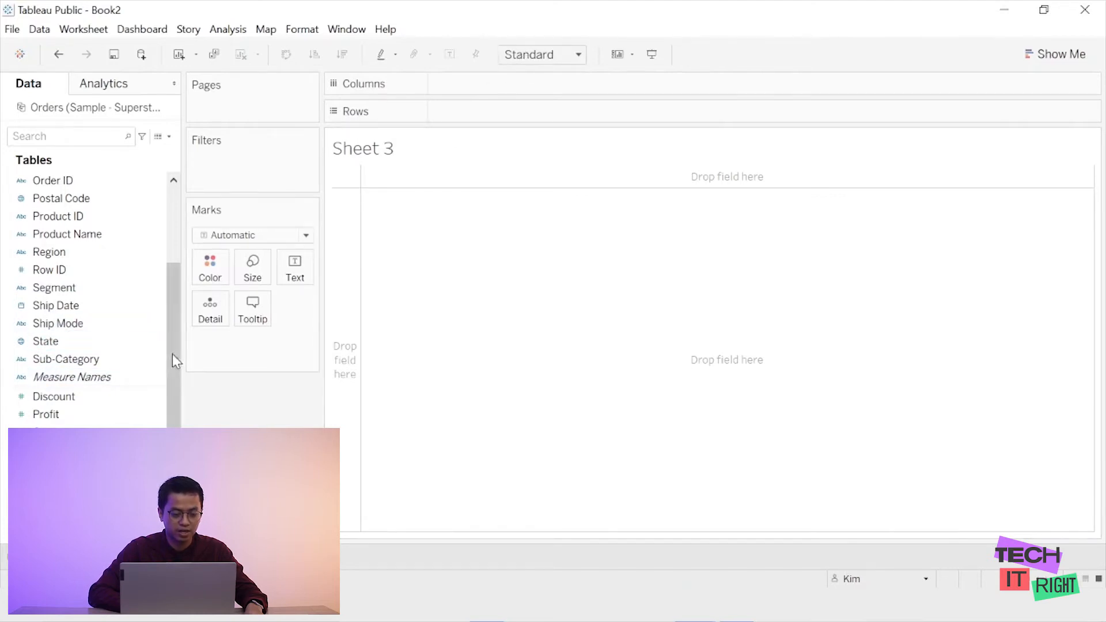
pyautogui.click(74, 346)
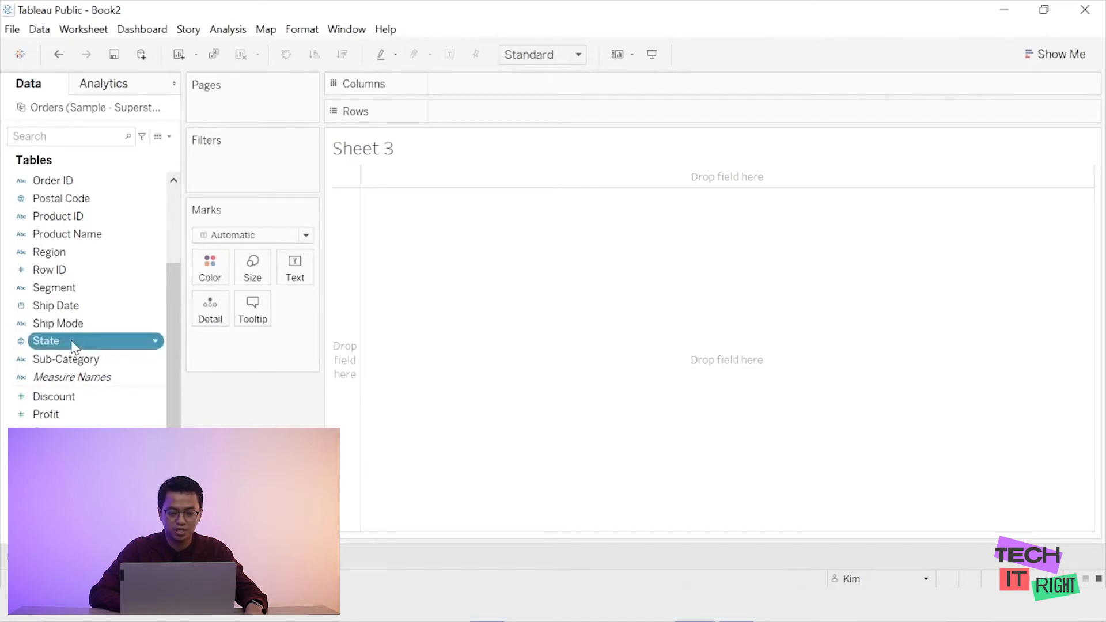
pyautogui.doubleClick(74, 346)
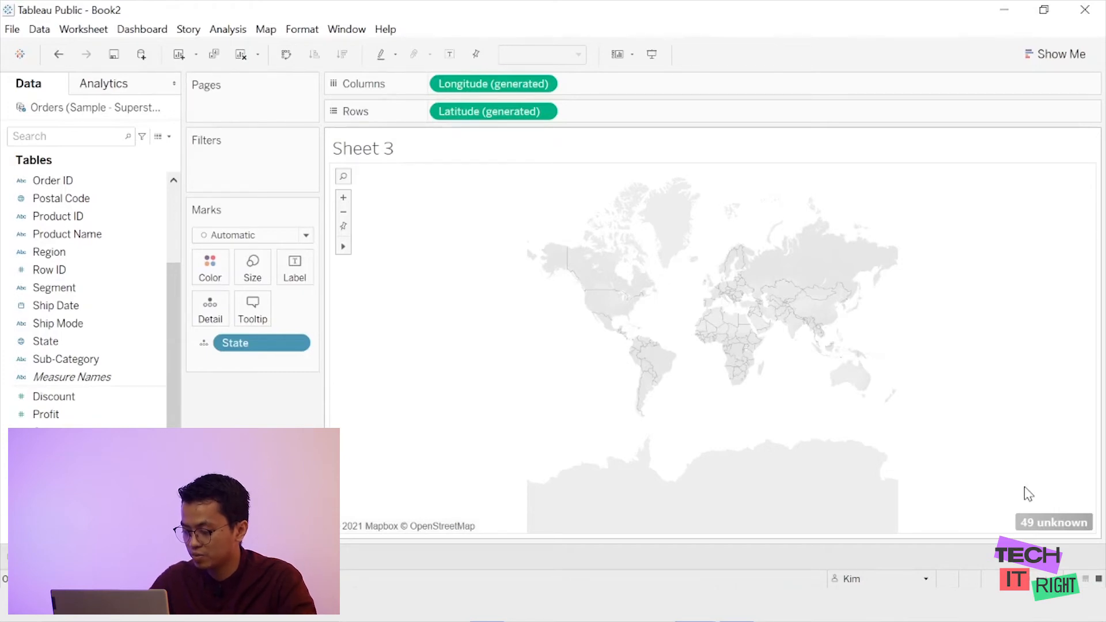
# - Correct the map's unknown locations by setting the fixed Country/Region of the State values to United States
pyautogui.click(1041, 524)
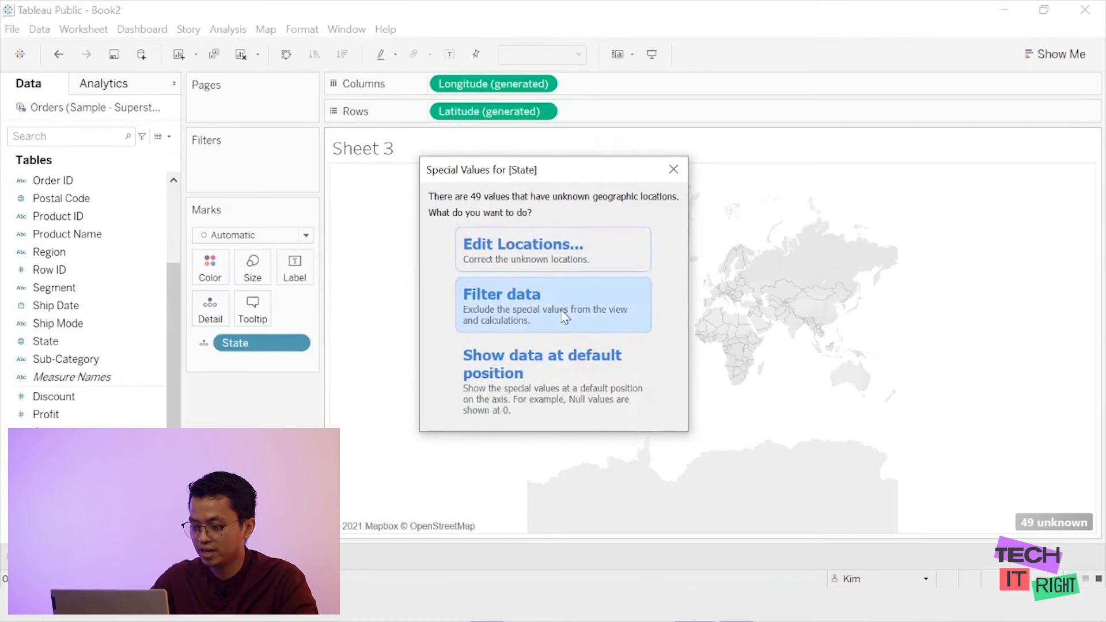
pyautogui.click(563, 254)
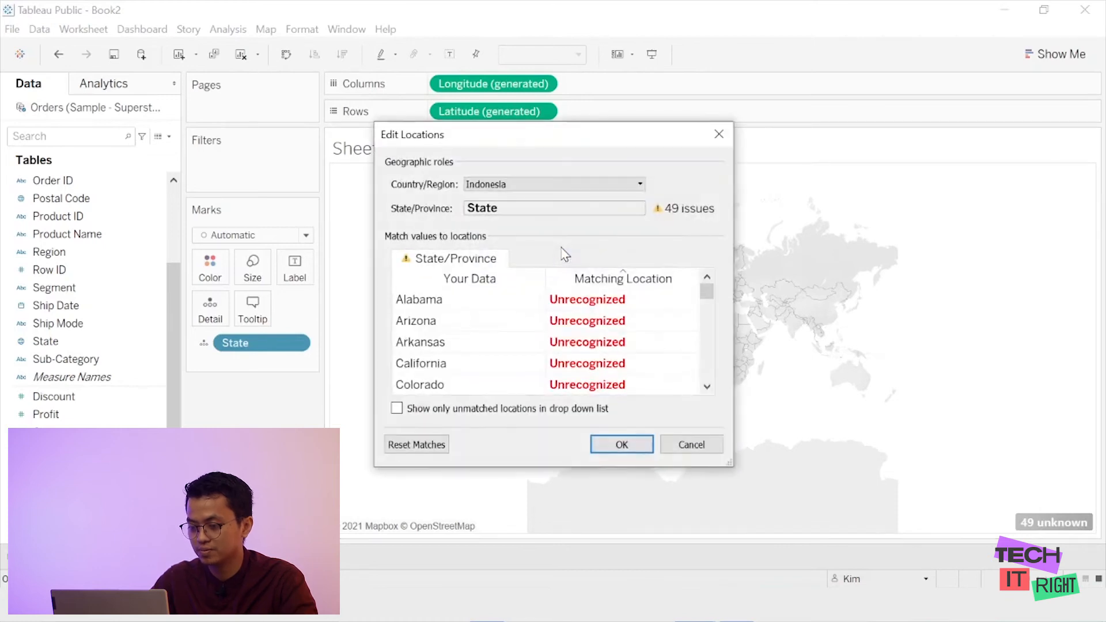
pyautogui.click(638, 185)
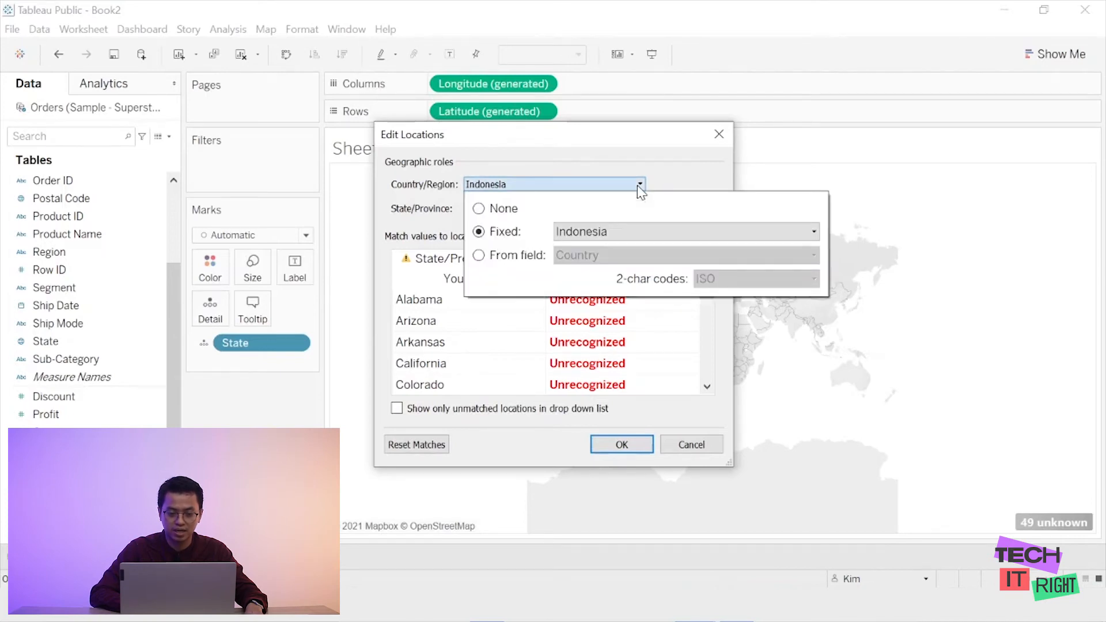
pyautogui.click(630, 229)
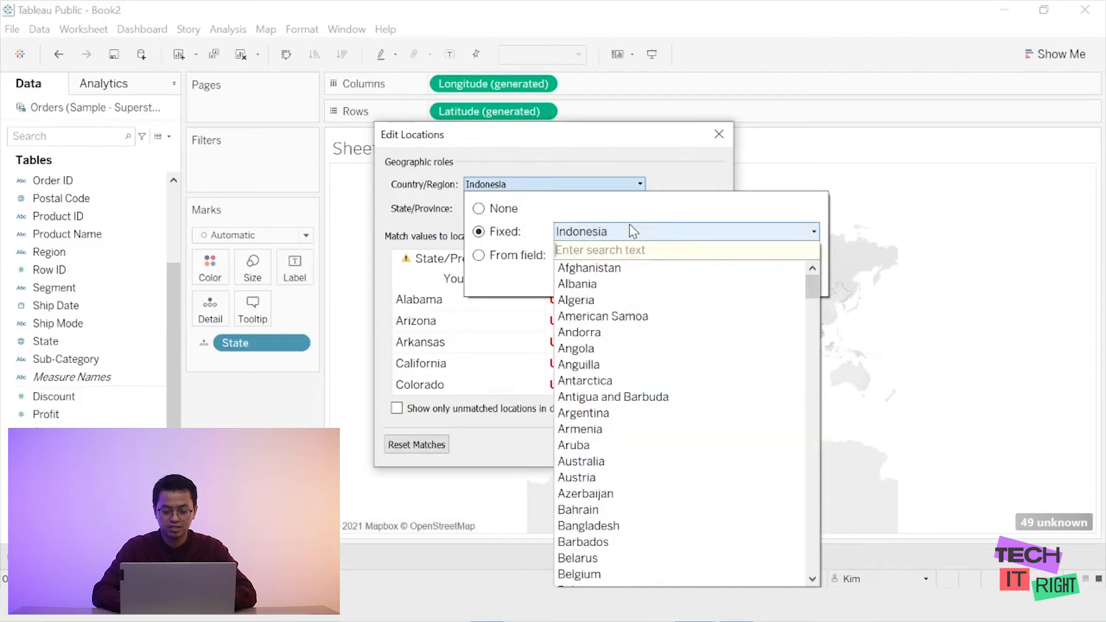
pyautogui.write('unite')
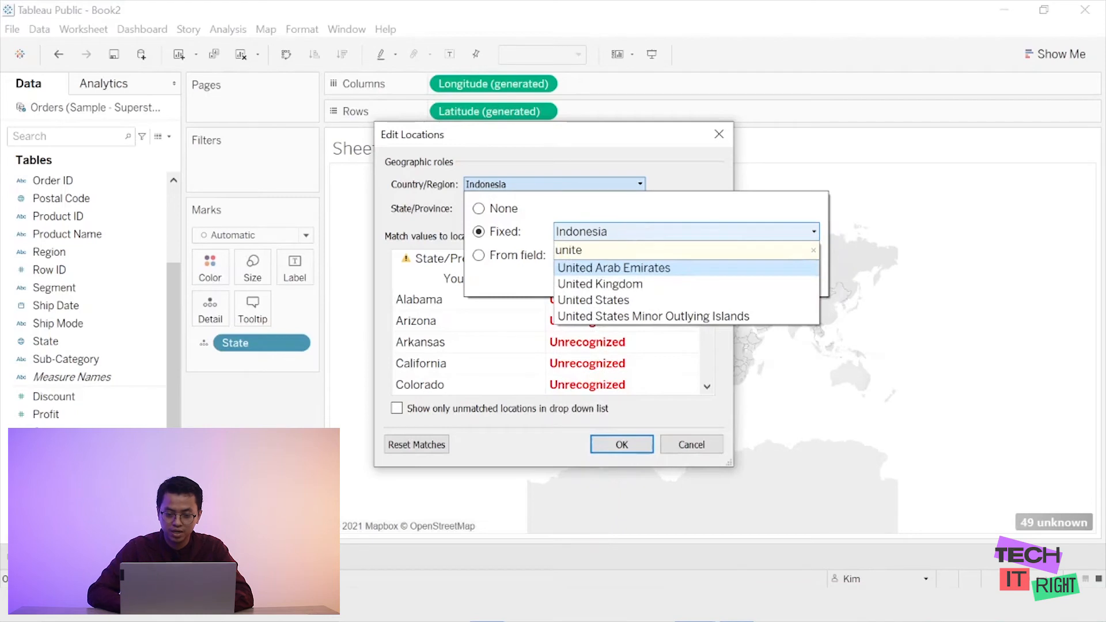
pyautogui.click(611, 304)
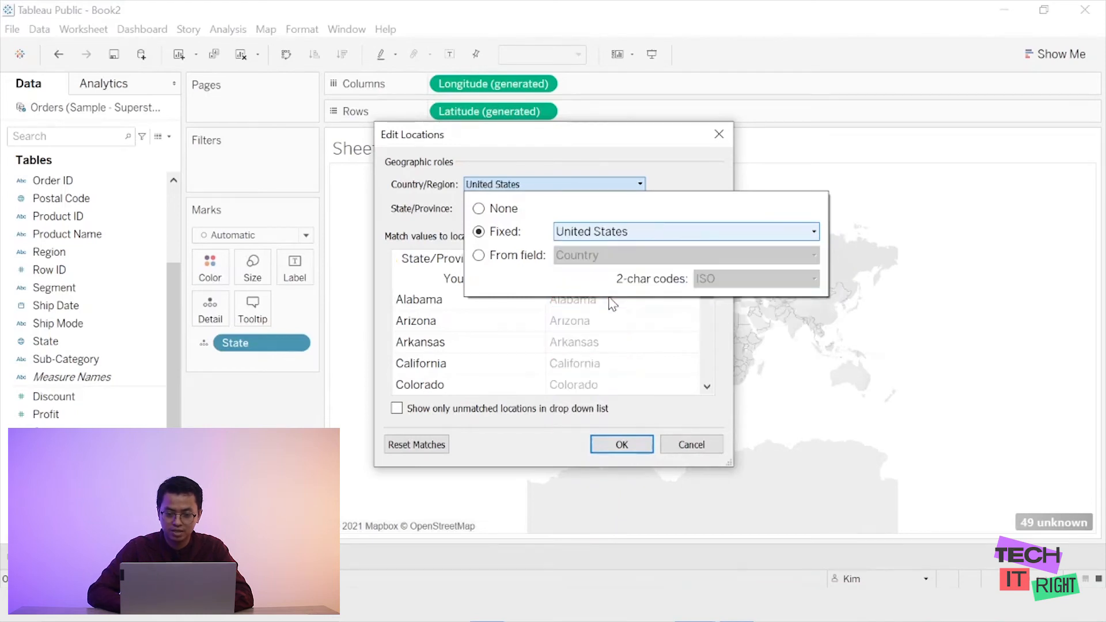
pyautogui.click(720, 183)
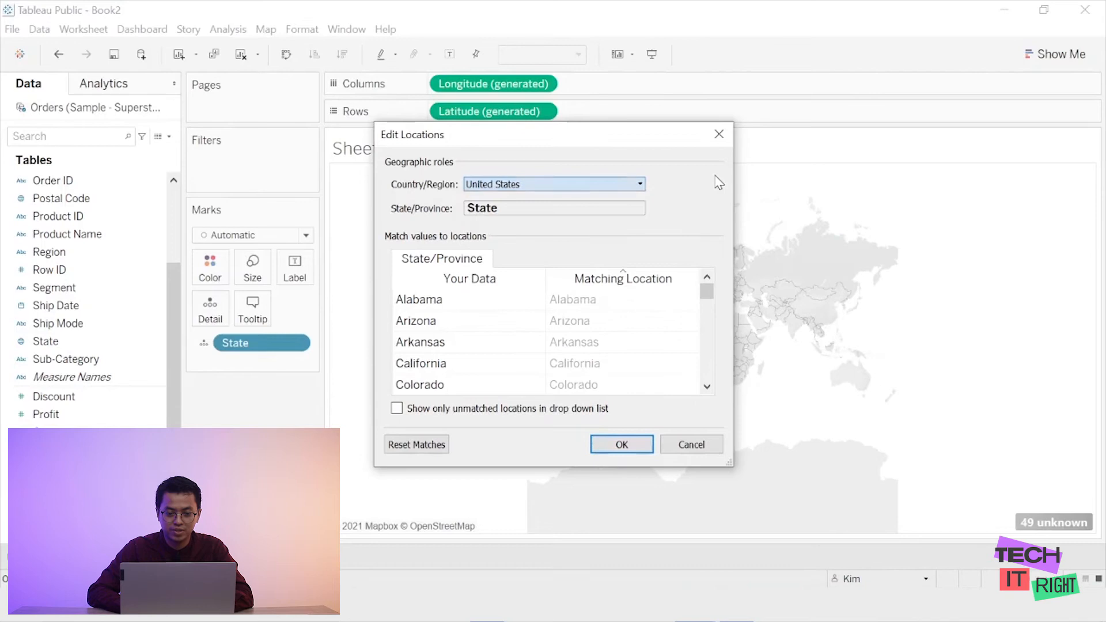
pyautogui.click(600, 443)
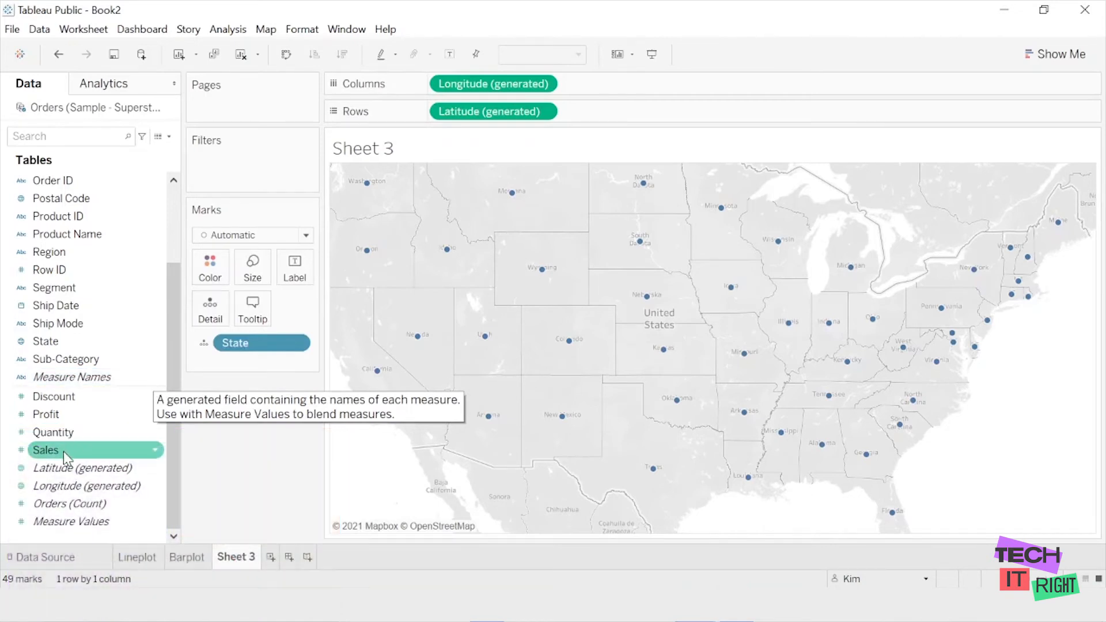
# - Color the map's states by summed Sales and label each one with its State name
pyautogui.moveTo(63, 450); pyautogui.dragTo(209, 269)
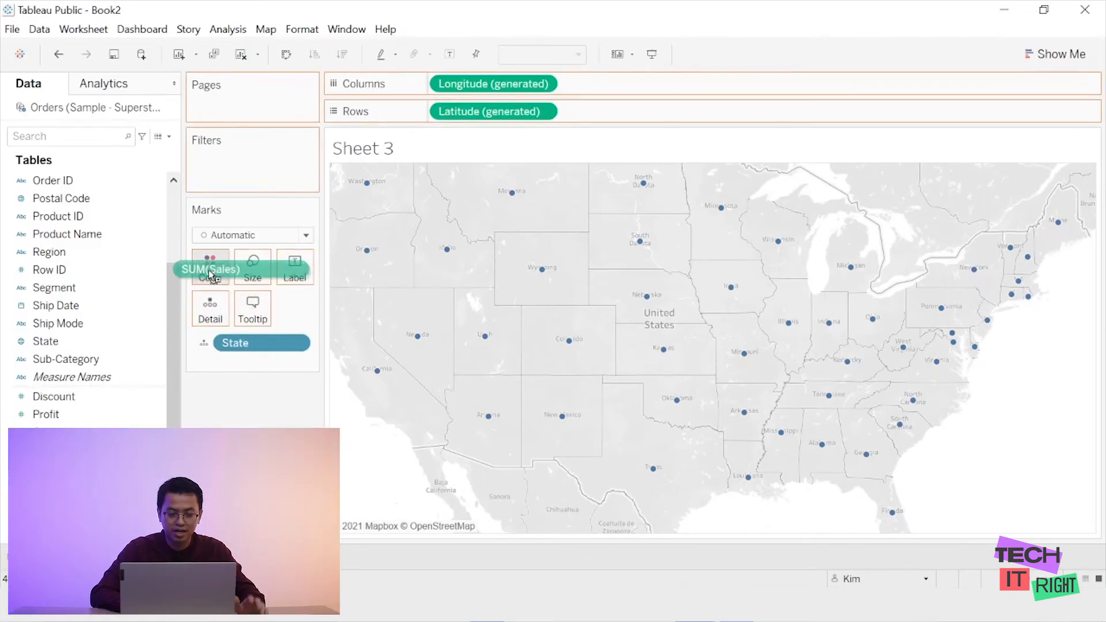
pyautogui.moveTo(208, 270); pyautogui.dragTo(208, 270)
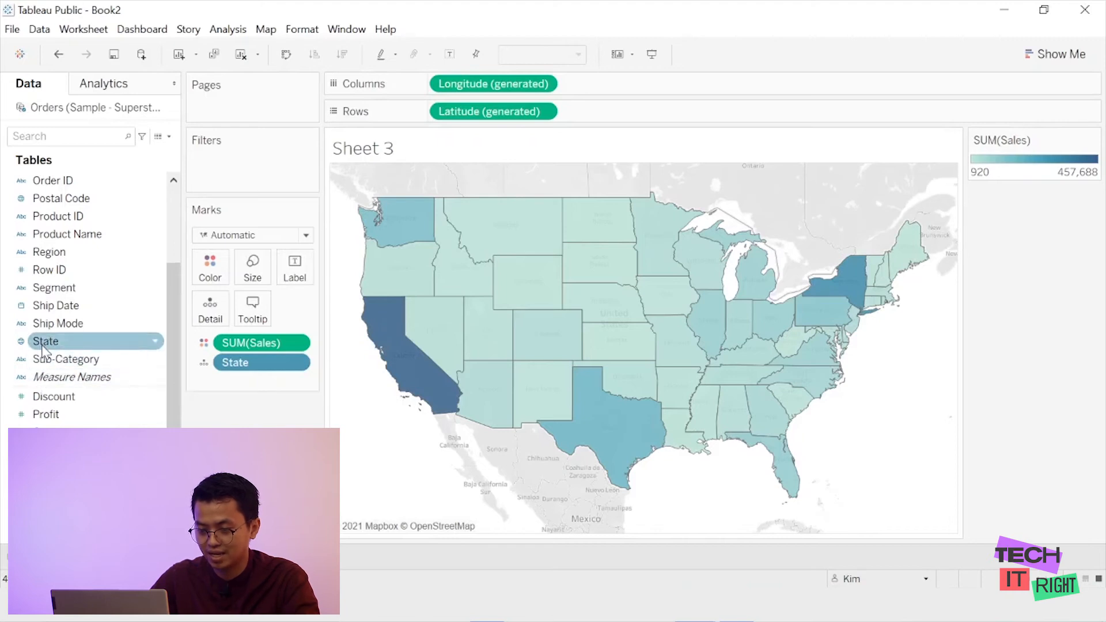
pyautogui.moveTo(43, 348); pyautogui.dragTo(296, 264)
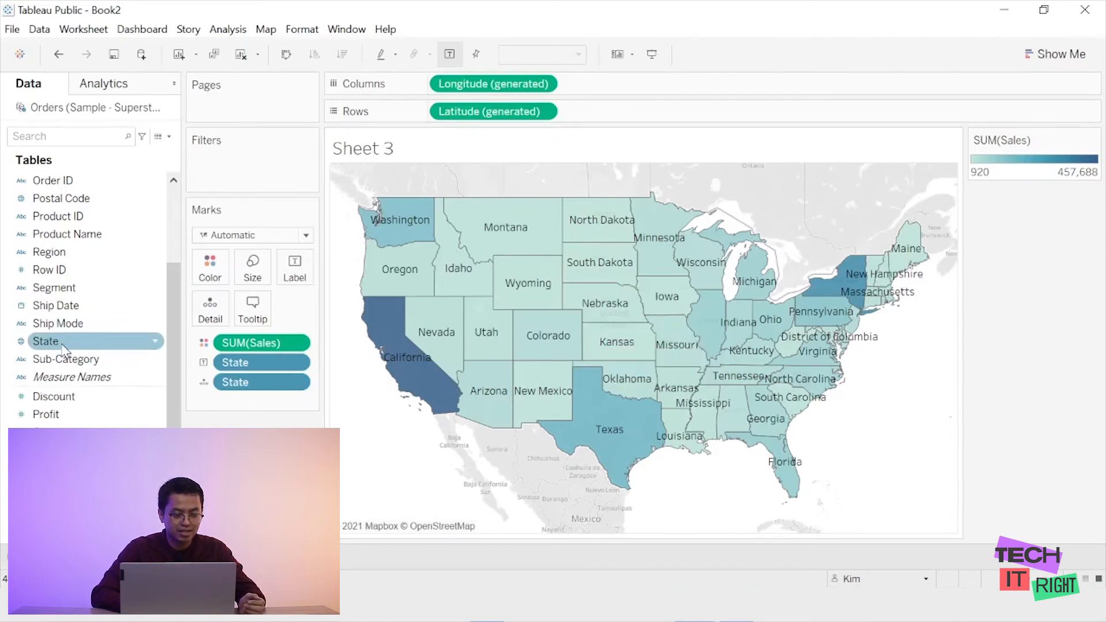
# - Filter the map to the top 10 State values by the sum of Sales
pyautogui.moveTo(53, 340); pyautogui.dragTo(231, 160)
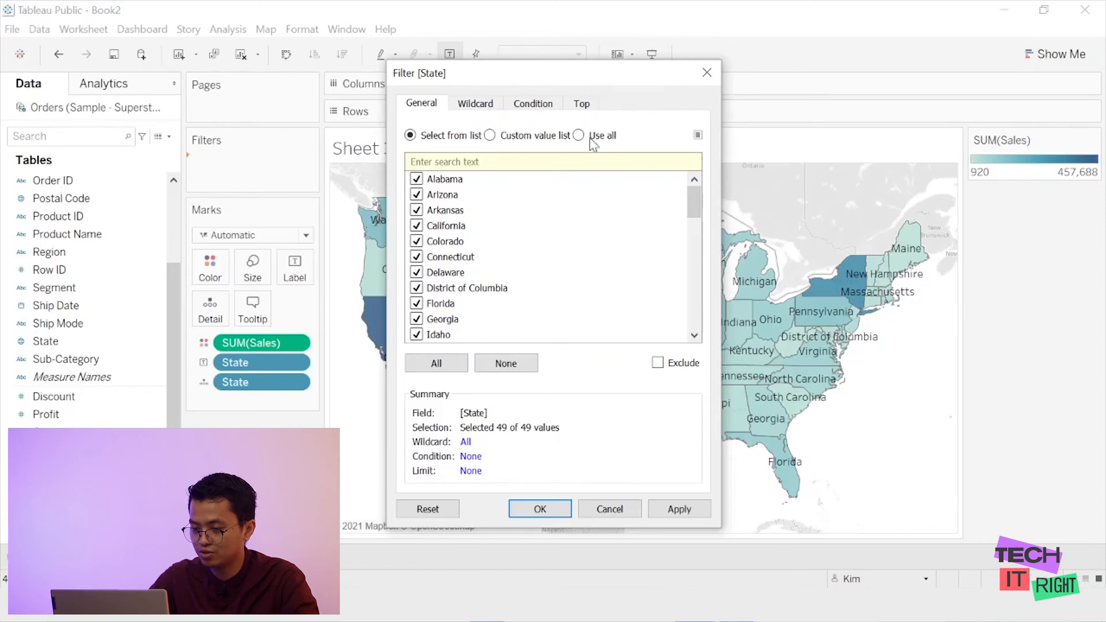
pyautogui.click(583, 109)
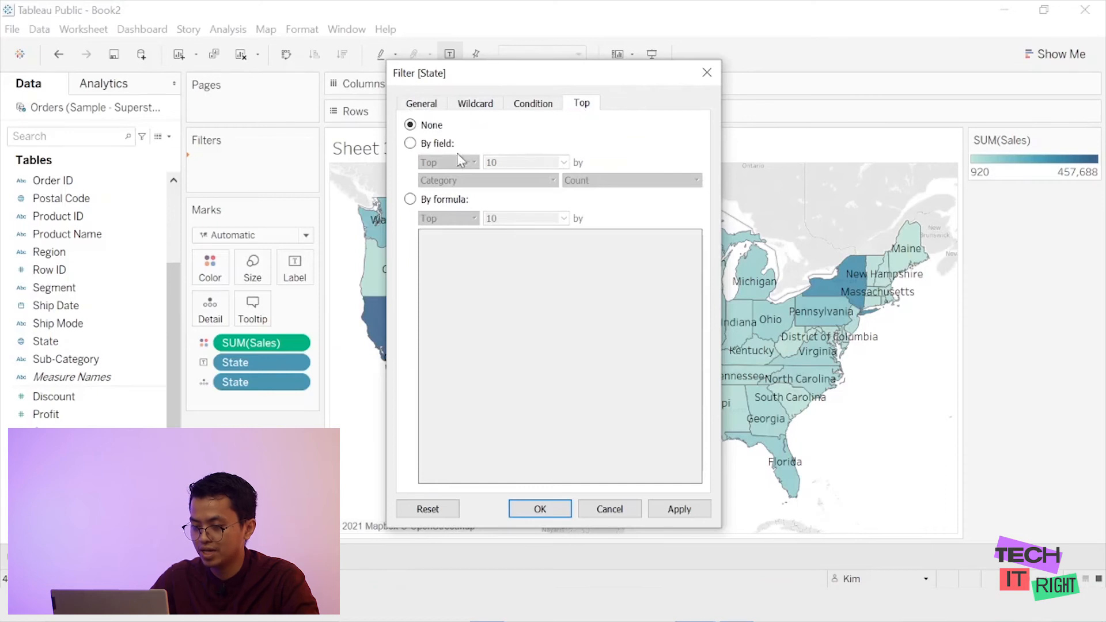
pyautogui.click(436, 142)
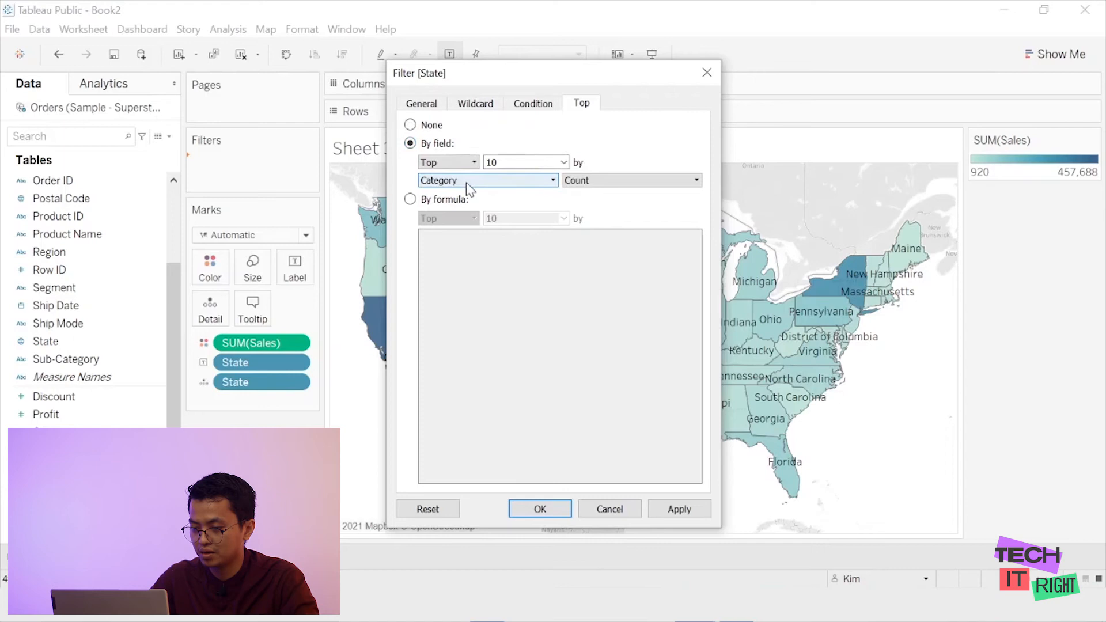
pyautogui.click(466, 182)
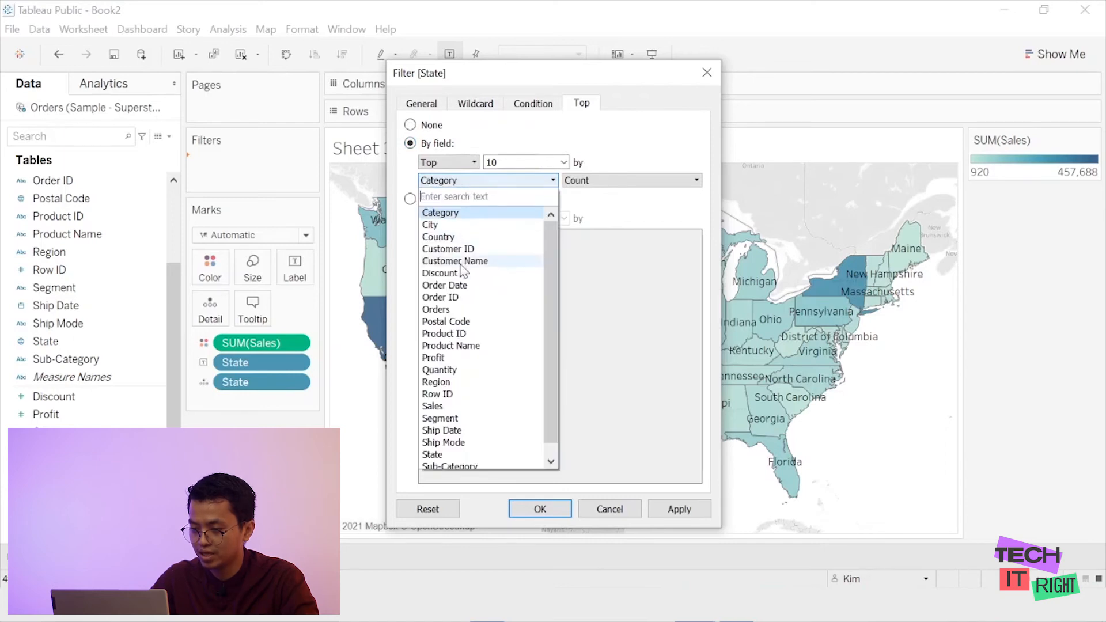
pyautogui.click(448, 406)
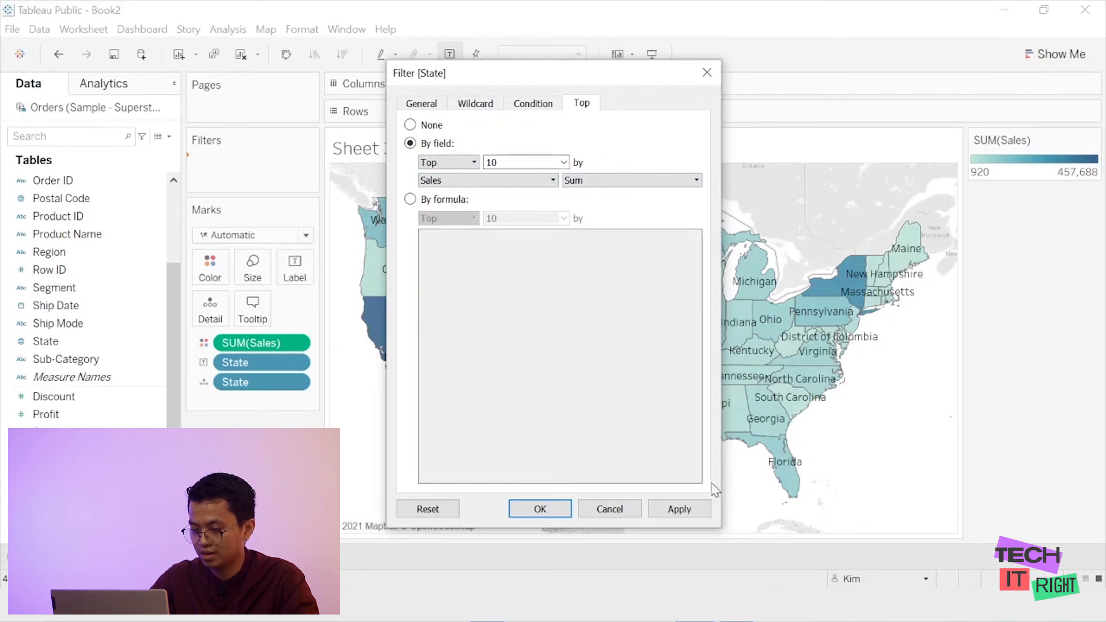
pyautogui.click(692, 508)
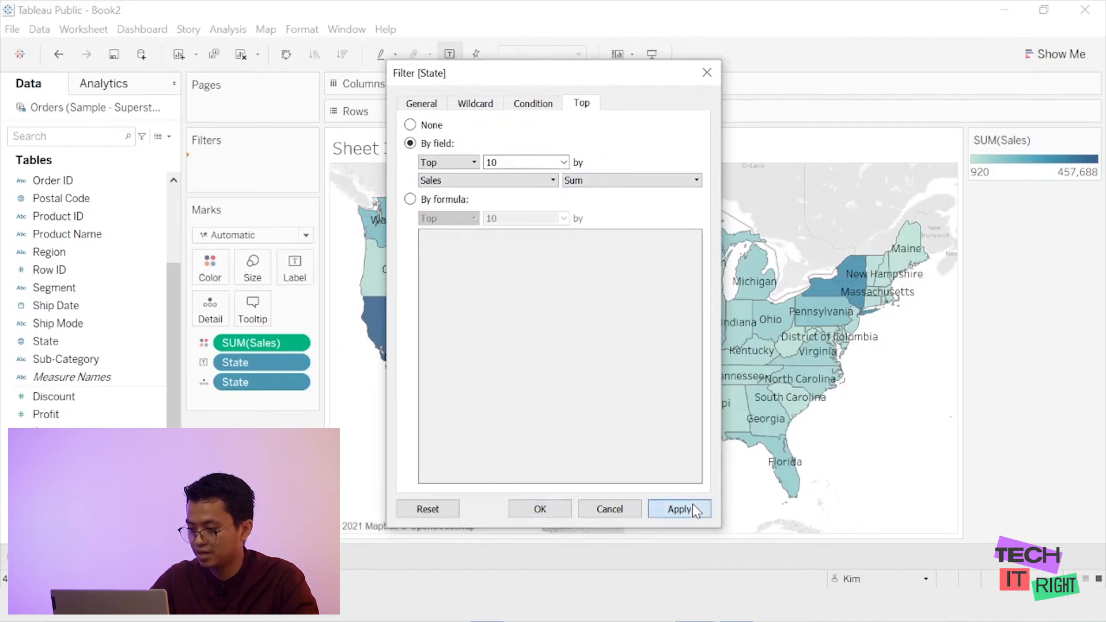
pyautogui.click(555, 513)
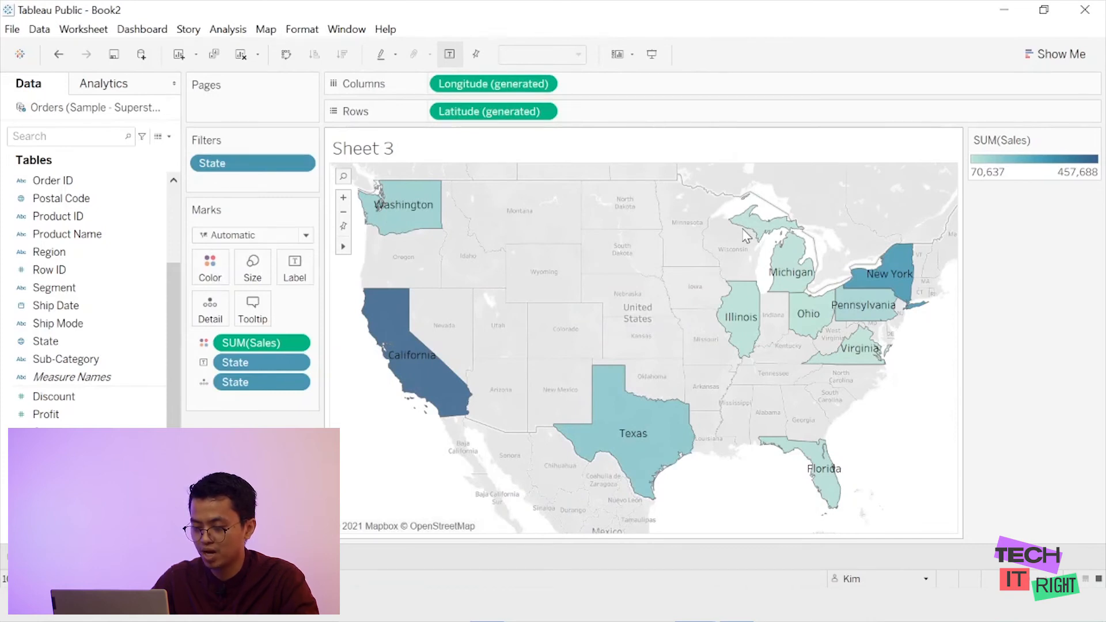
pyautogui.moveTo(624, 415)
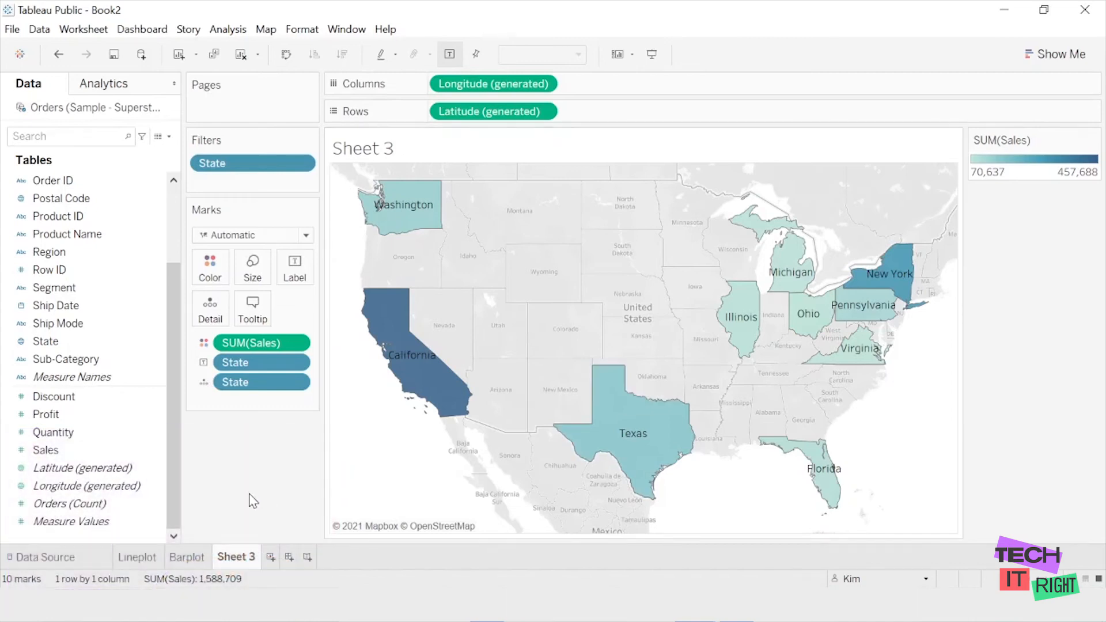
# - Rename the worksheet Sheet 3 as Map
pyautogui.rightClick(246, 557)
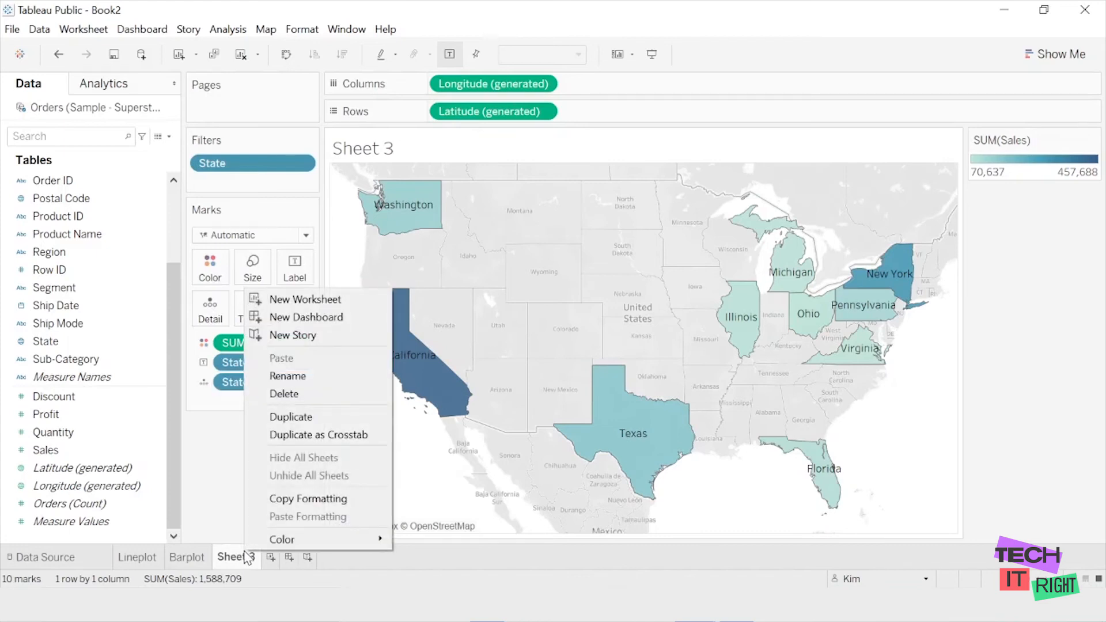
pyautogui.click(329, 383)
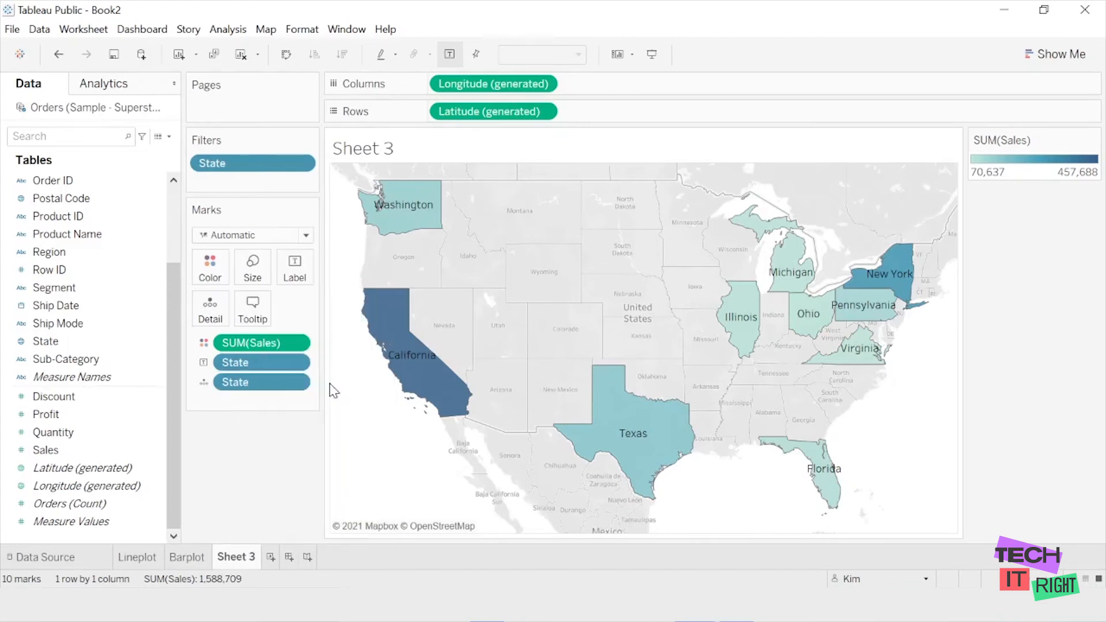
pyautogui.write('M')
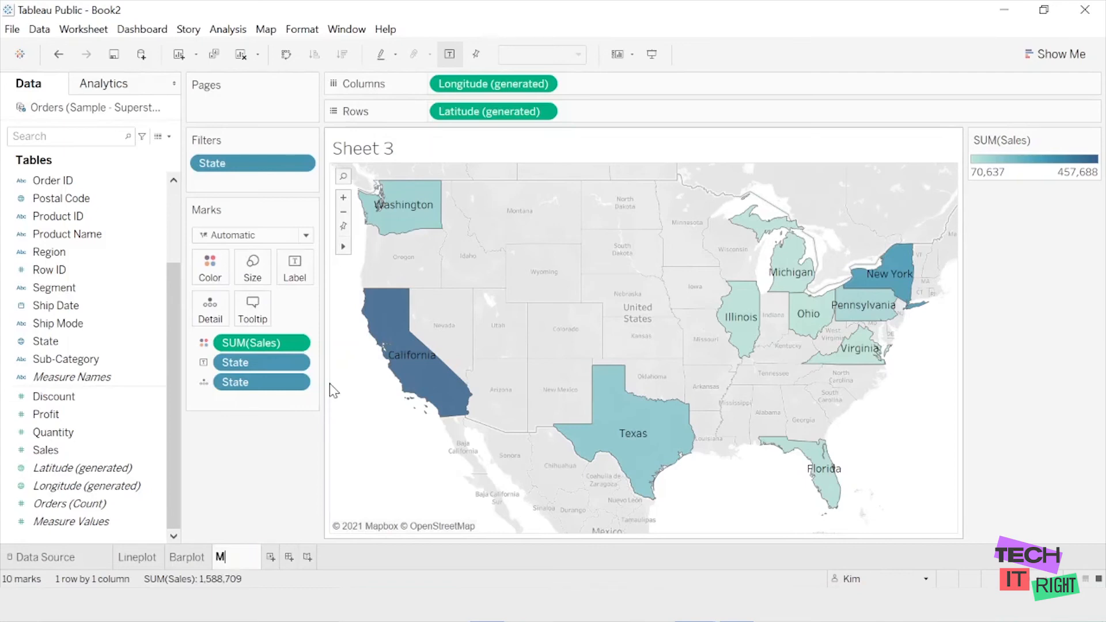
pyautogui.write('ap')
pyautogui.press('Return')
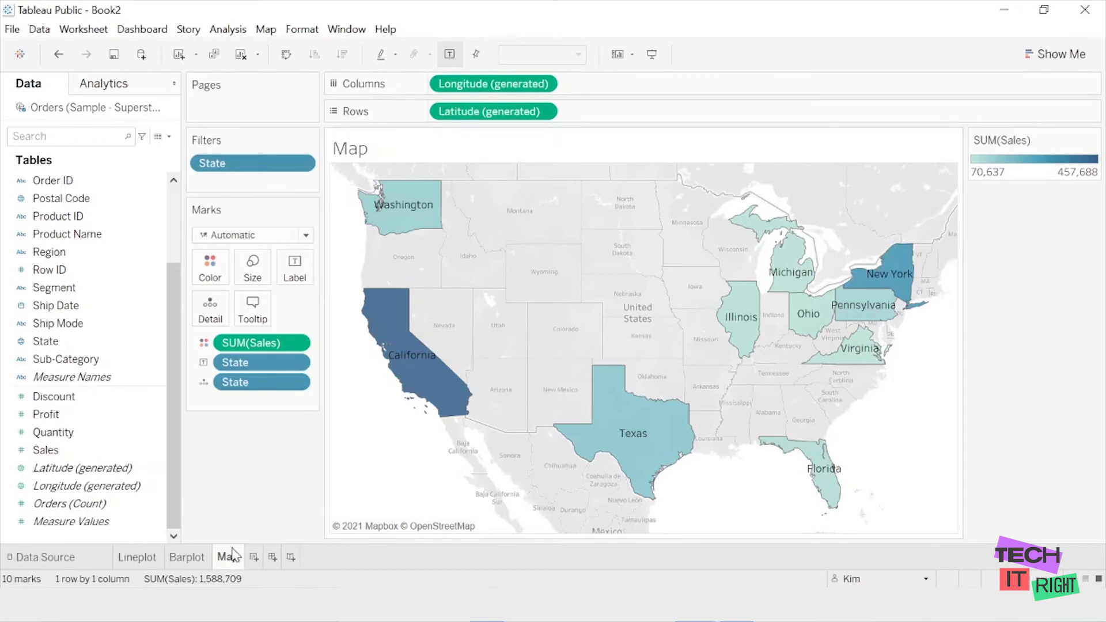
# - Create a story showing the Lineplot sheet with the caption "Performa sales di tiap bulan."
pyautogui.moveTo(196, 557)
pyautogui.click(291, 558)
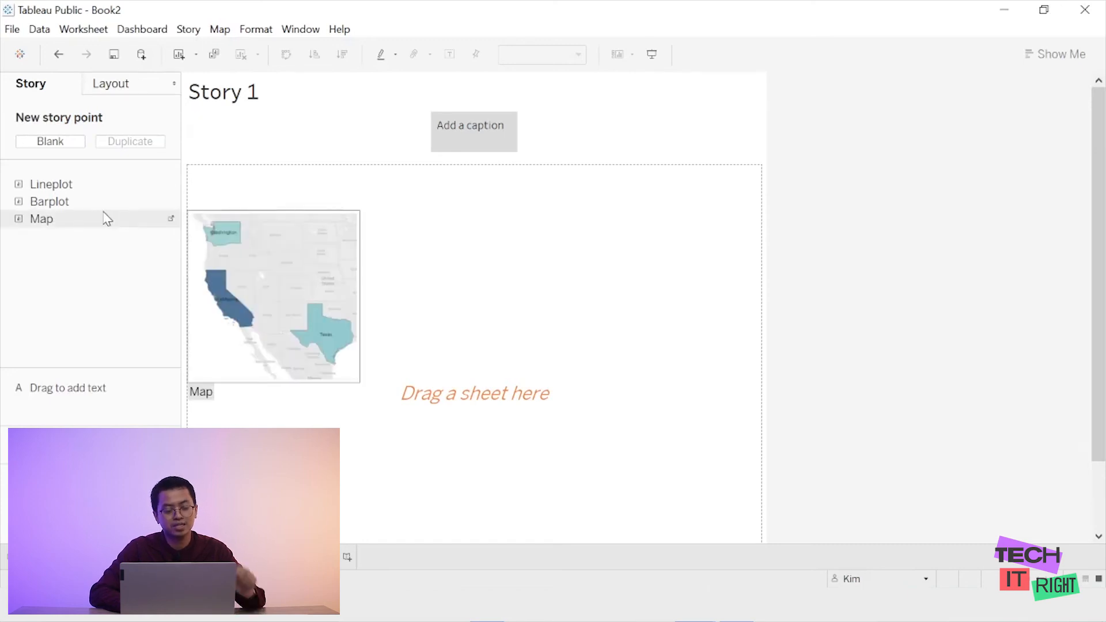
pyautogui.doubleClick(86, 192)
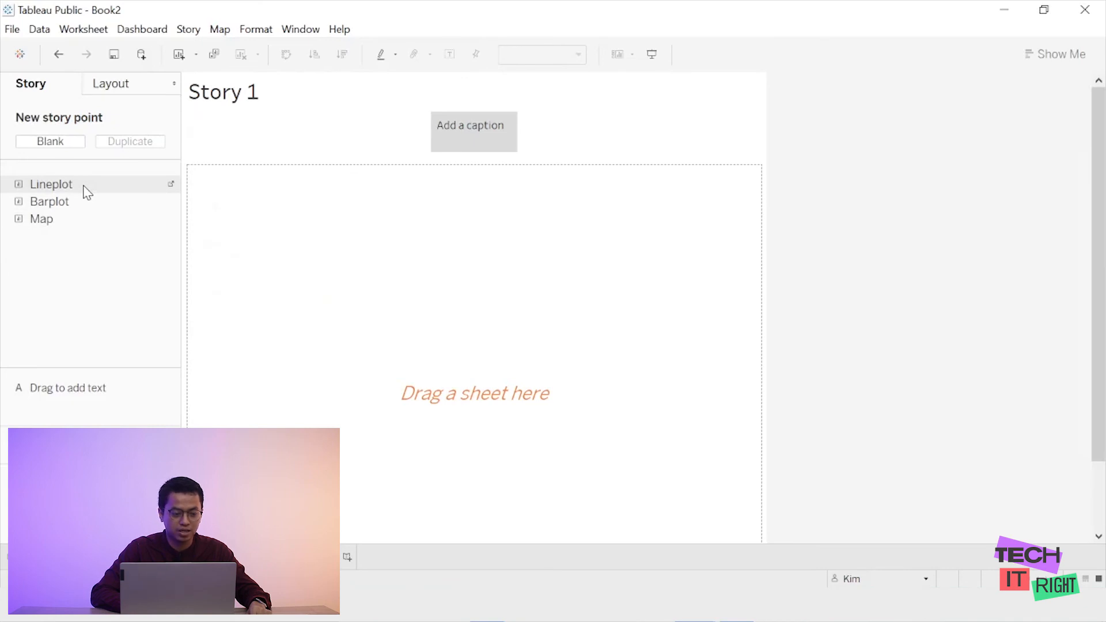
pyautogui.doubleClick(469, 142)
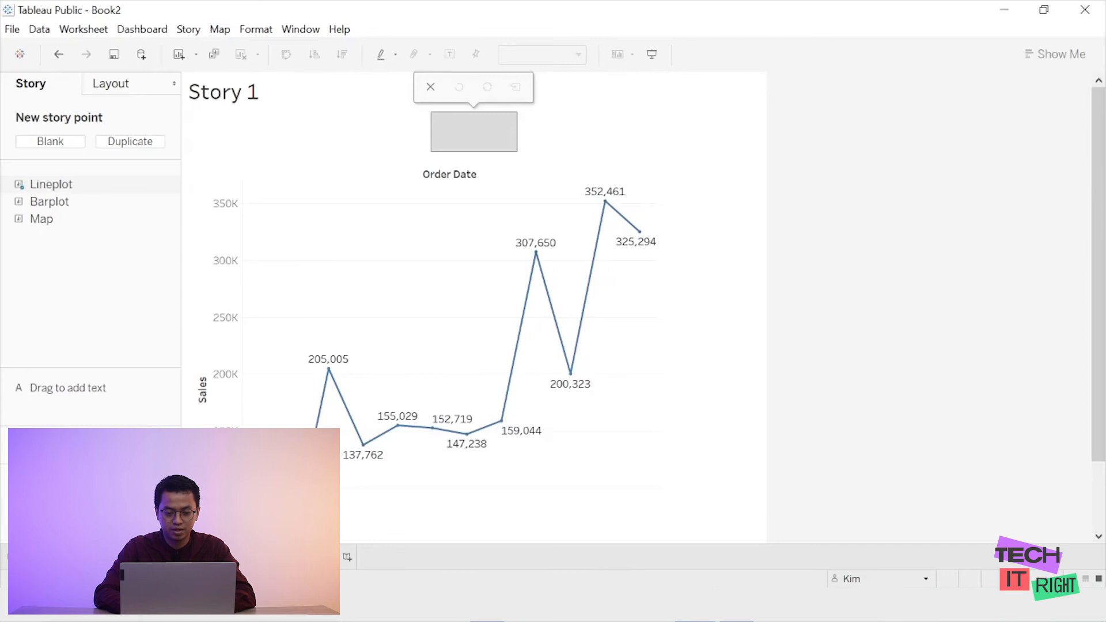
pyautogui.write('Performa sales t')
pyautogui.write('i tiap bulan.')
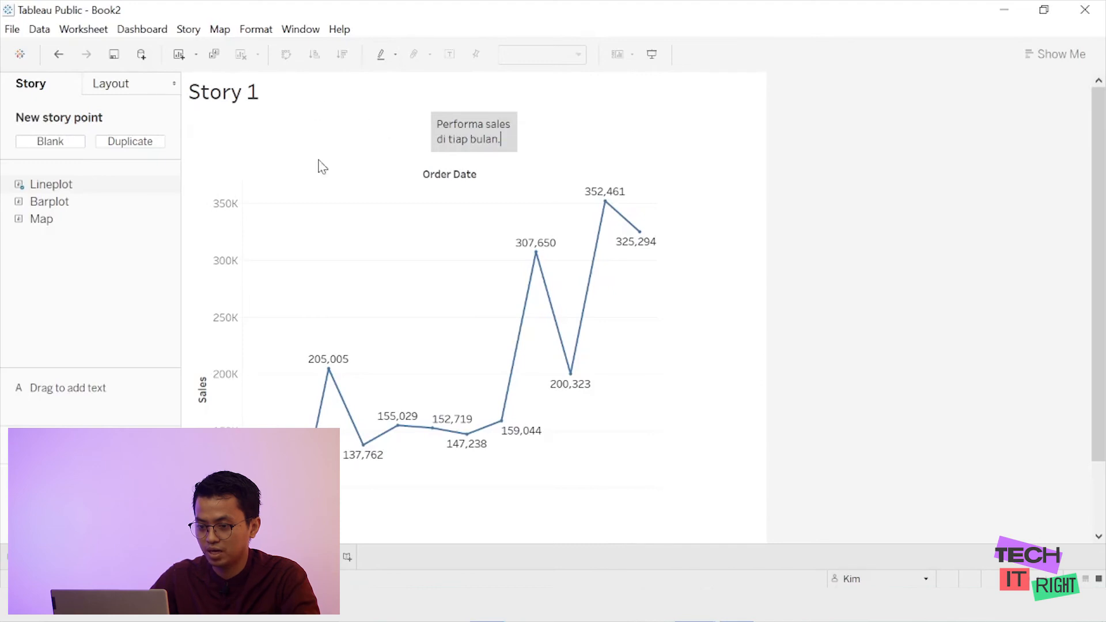
# - Create a second story showing the Barplot sheet with the caption "Perbandingan Sales di tiap Region"
pyautogui.click(188, 29)
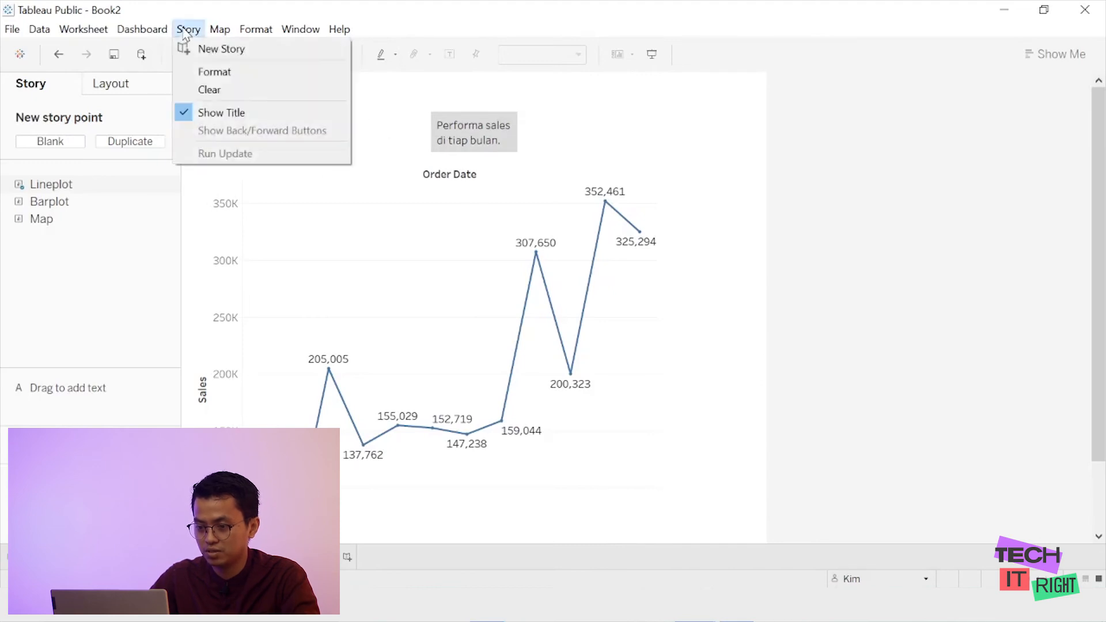
pyautogui.click(197, 55)
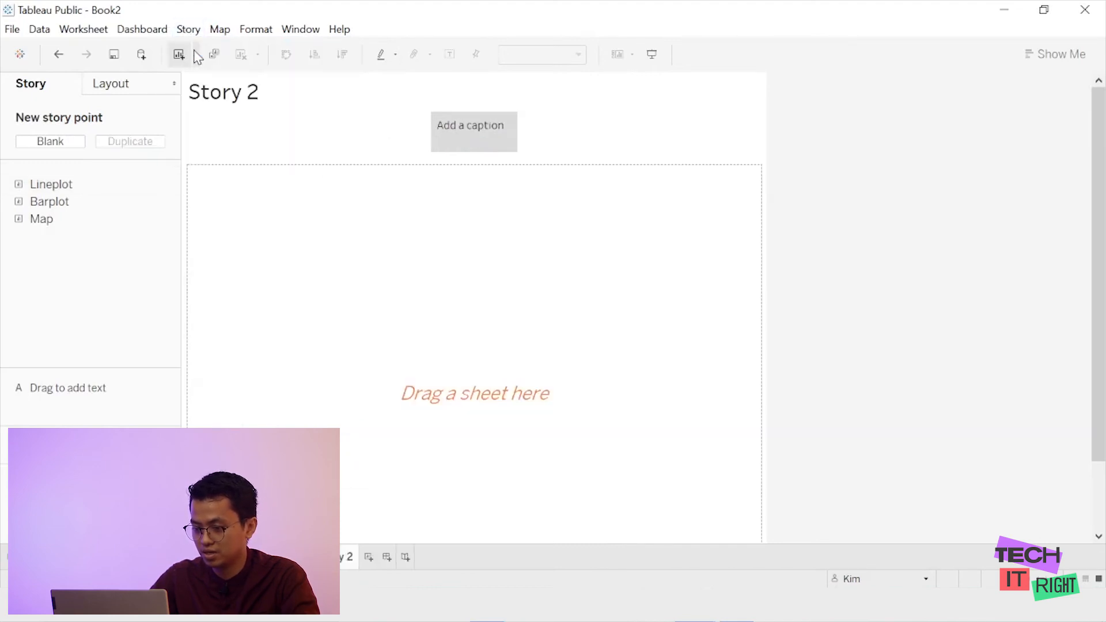
pyautogui.moveTo(58, 201); pyautogui.dragTo(338, 211)
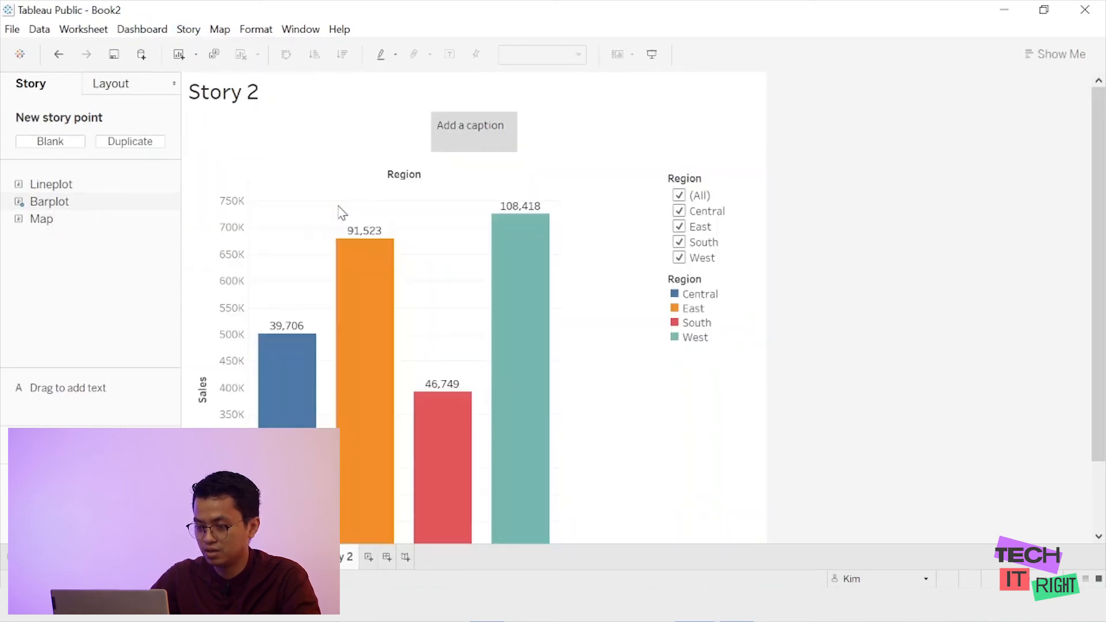
pyautogui.doubleClick(474, 124)
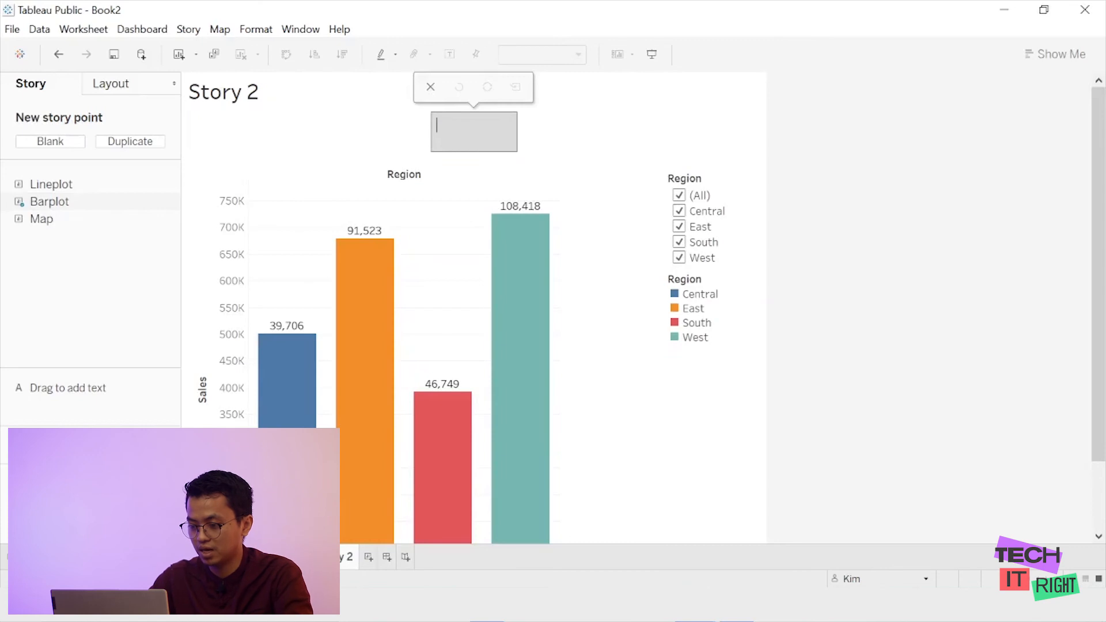
pyautogui.write('Perbandingan Sales di tiap reg')
pyautogui.press('BackSpace')
pyautogui.press('BackSpace')
pyautogui.press('BackSpace')
pyautogui.write('Region')
pyautogui.click(1018, 156)
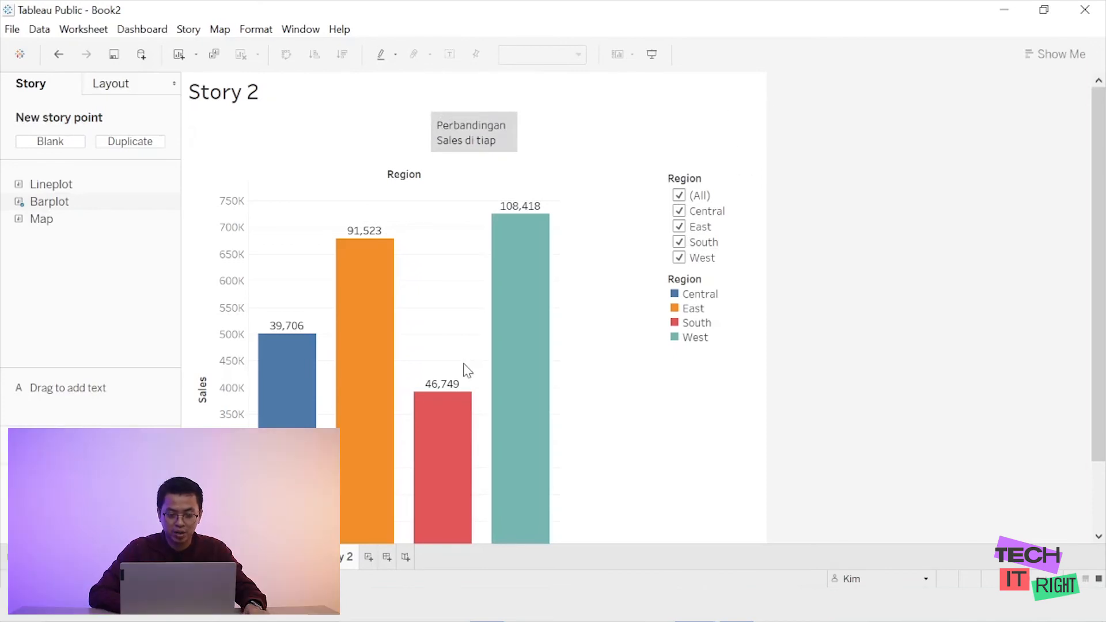
# - Create a new dashboard and look through its size and layout settings
pyautogui.click(386, 556)
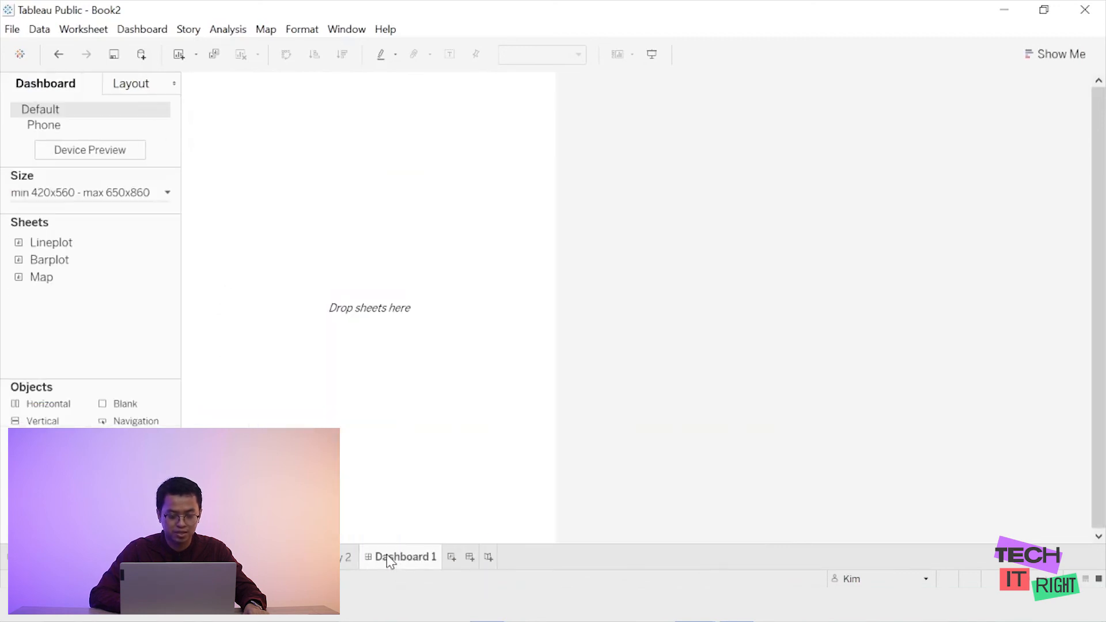
pyautogui.click(168, 195)
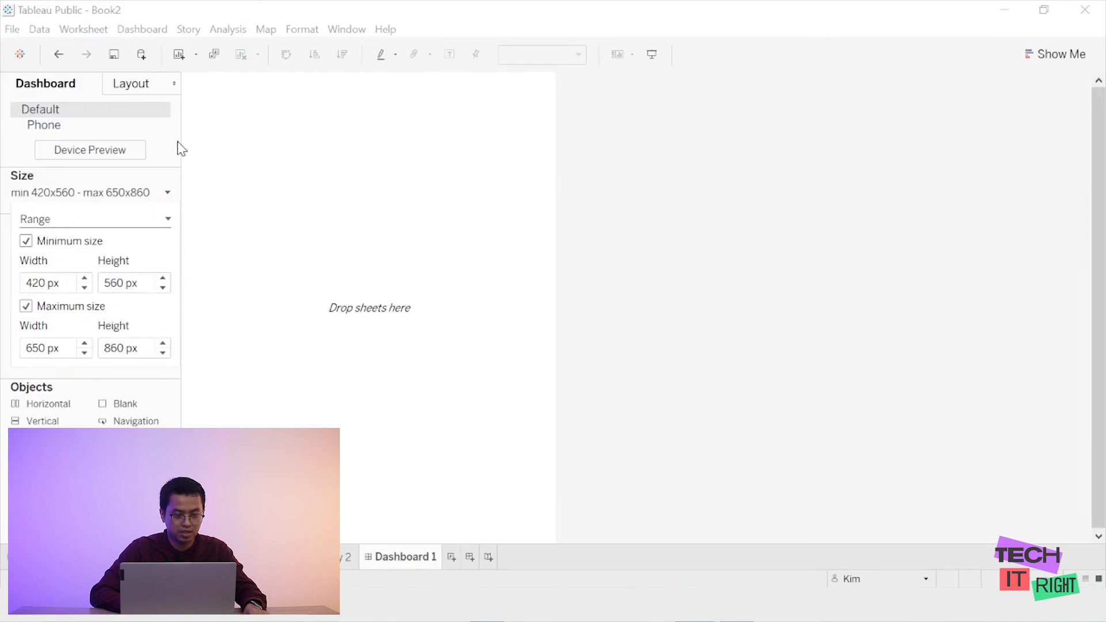
pyautogui.click(162, 87)
pyautogui.click(162, 85)
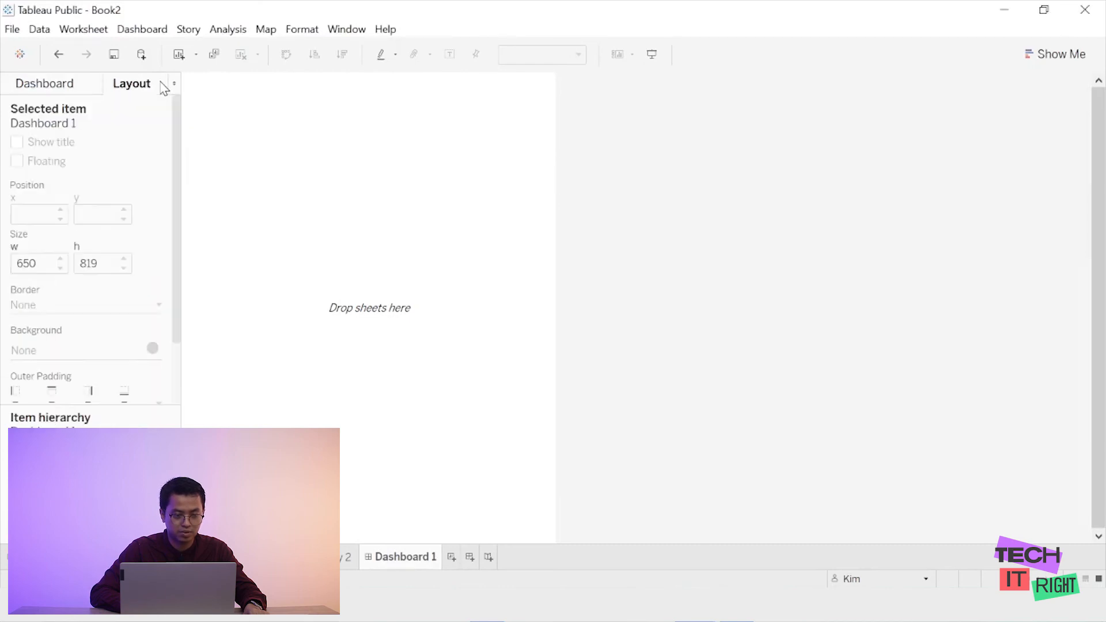
pyautogui.click(75, 88)
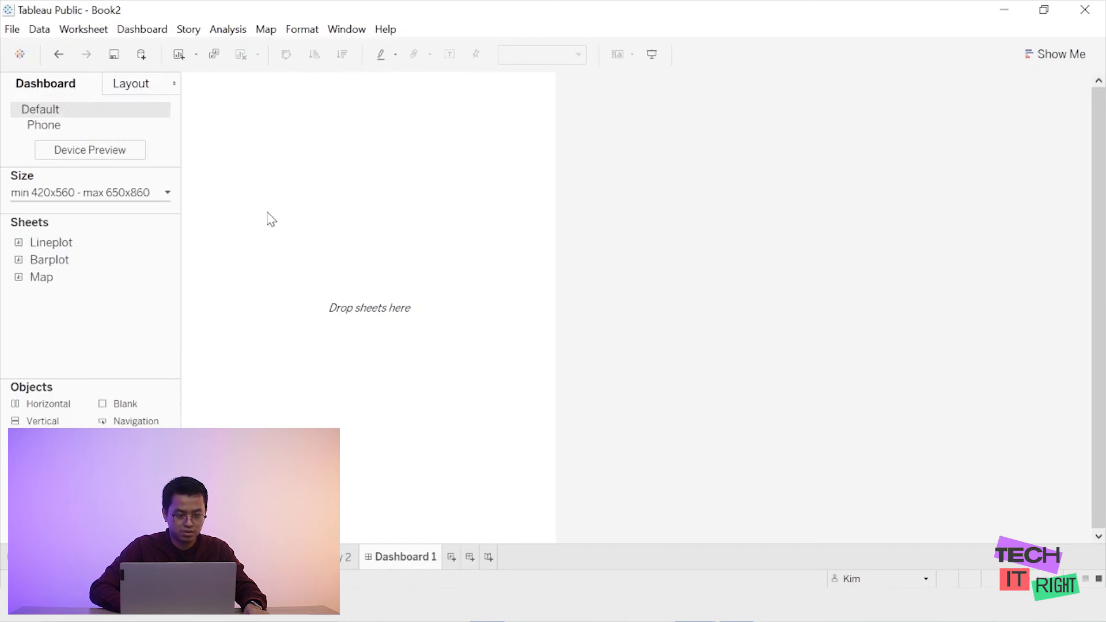
pyautogui.moveTo(59, 254)
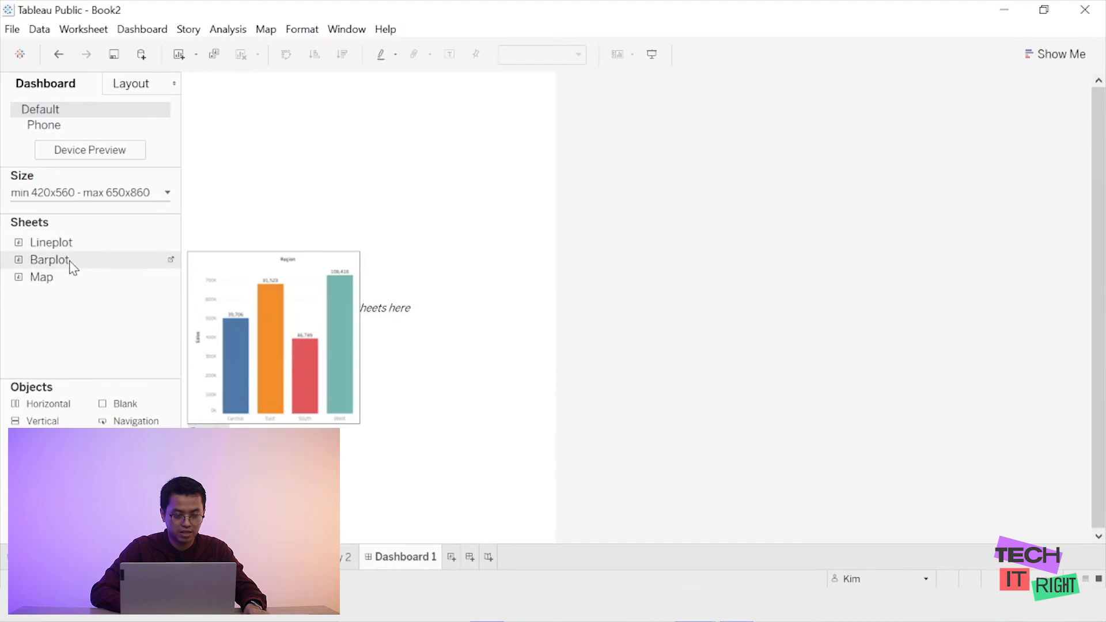
pyautogui.moveTo(57, 277); pyautogui.dragTo(314, 155)
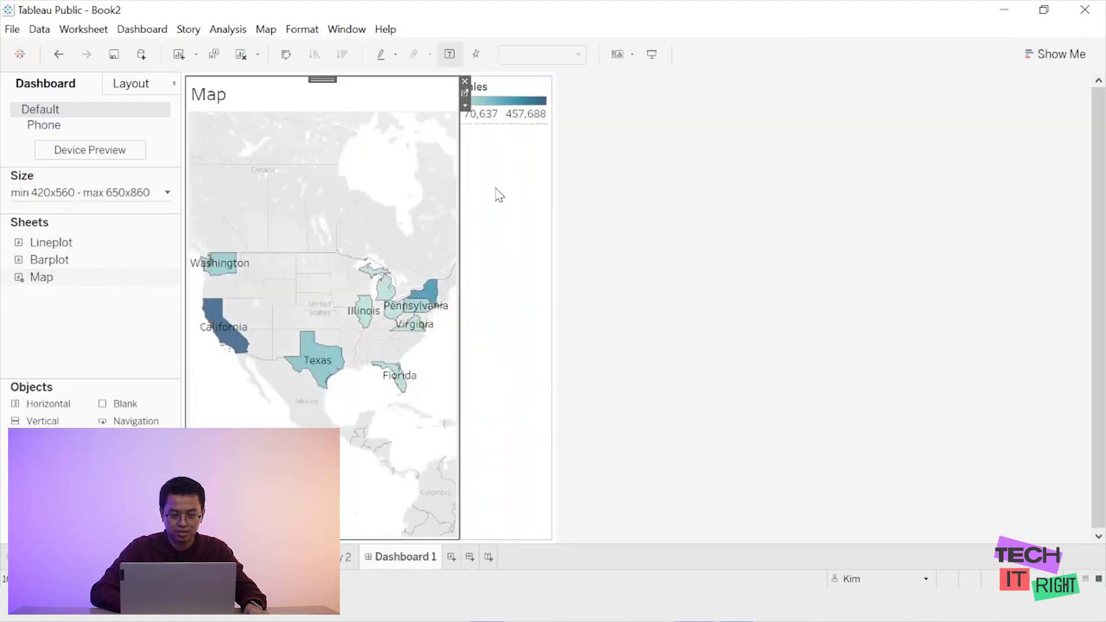
pyautogui.click(465, 82)
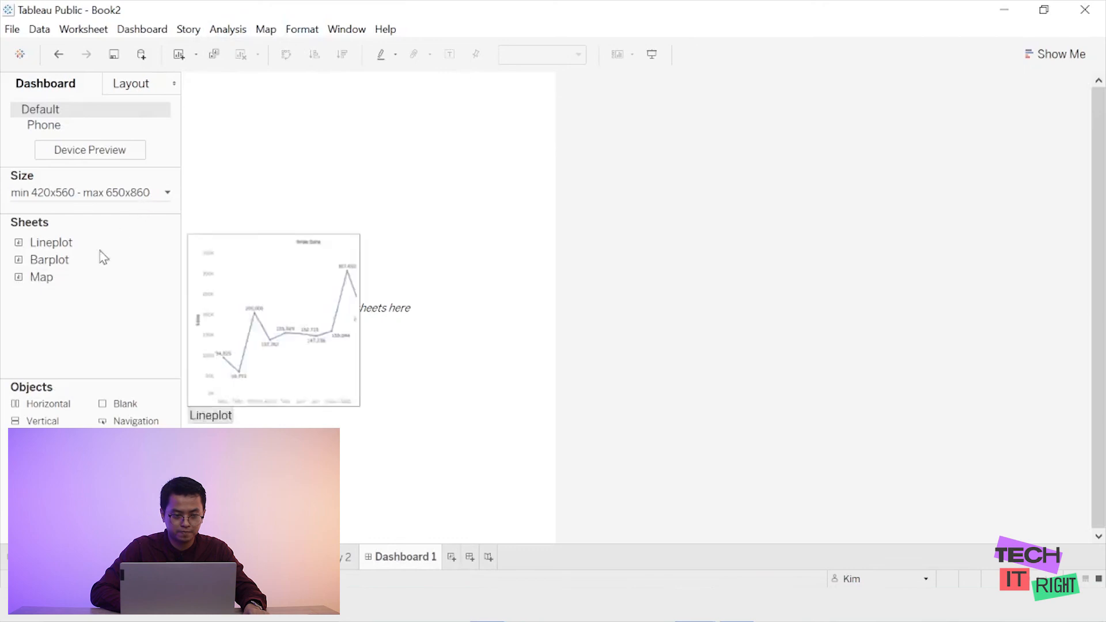
# - Turn off the minimum size limit in the dashboard's size range
pyautogui.click(138, 195)
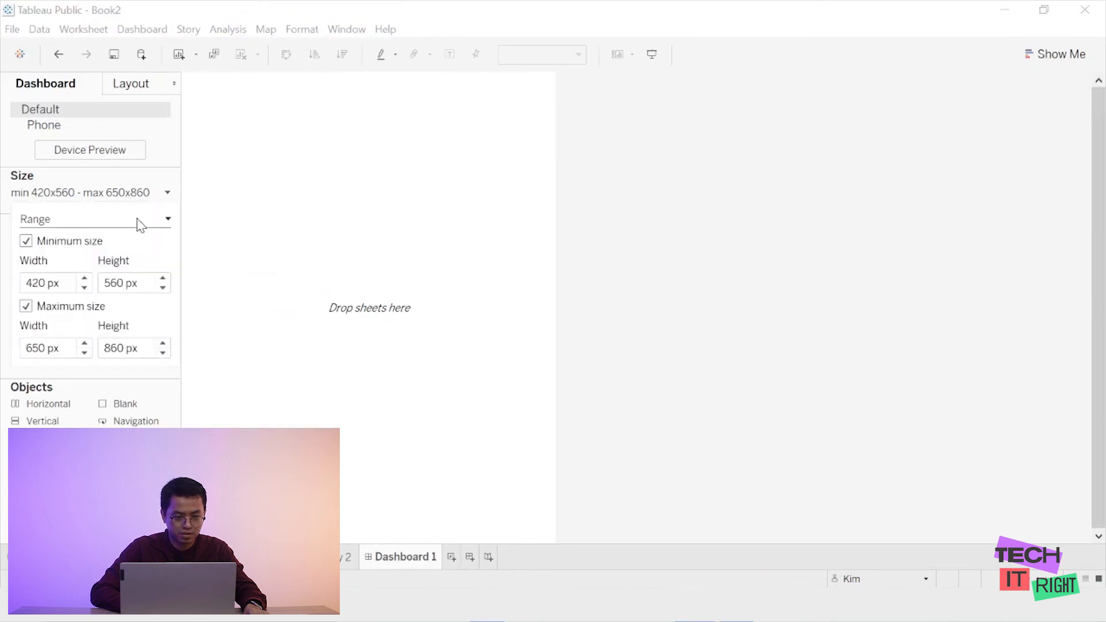
pyautogui.click(26, 241)
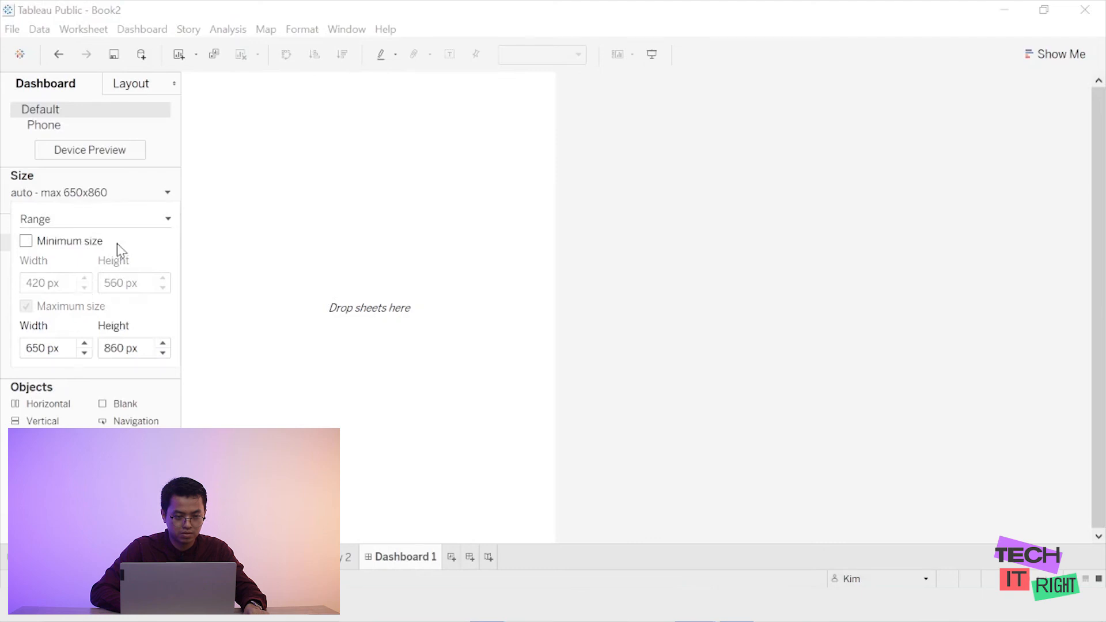
pyautogui.click(167, 194)
# - Place the Map sheet on the dashboard and add the Barplot sheet below it
pyautogui.moveTo(63, 262)
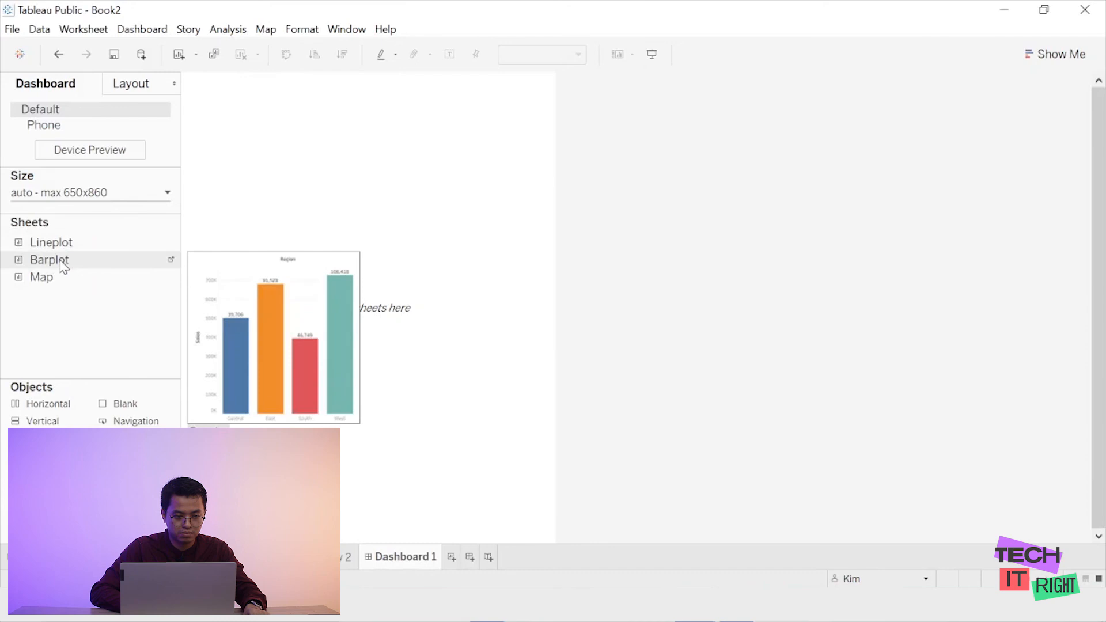
pyautogui.moveTo(53, 279); pyautogui.dragTo(317, 154)
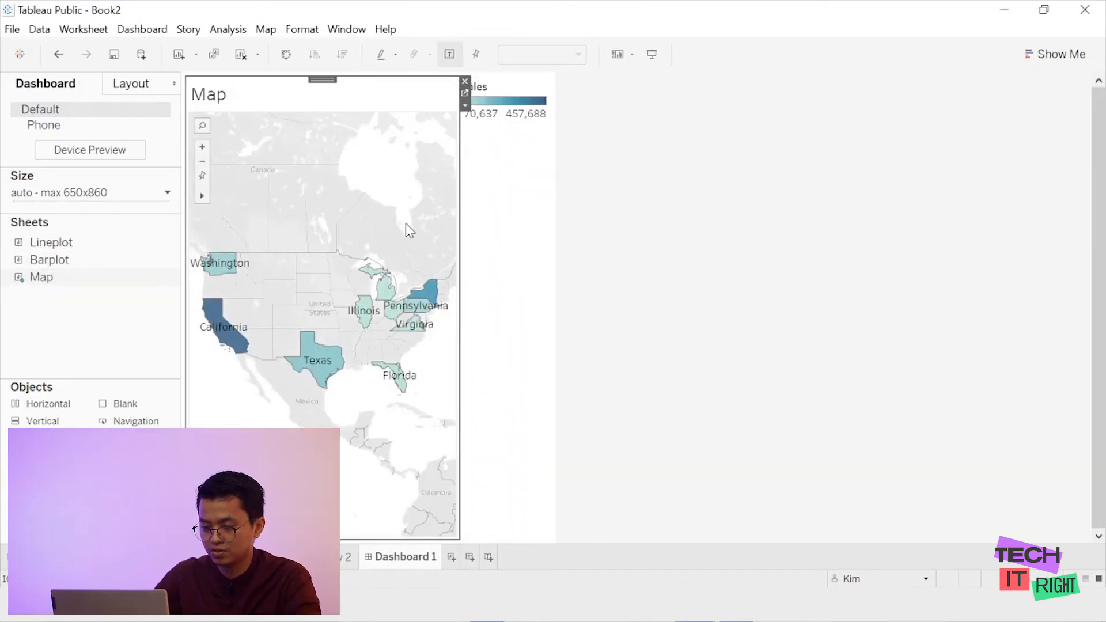
pyautogui.moveTo(52, 240)
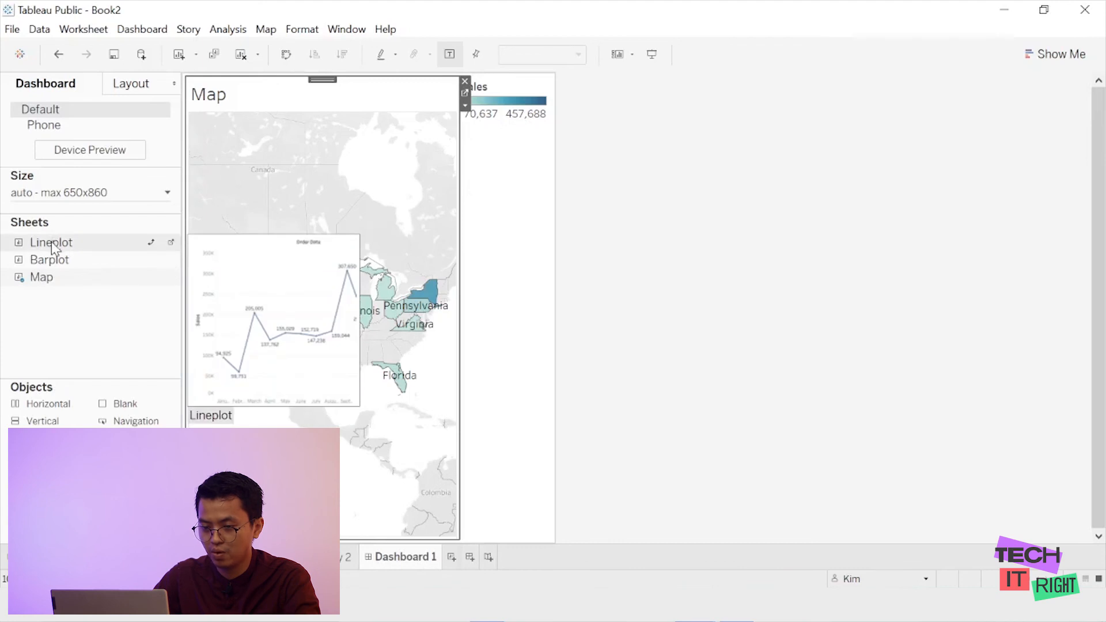
pyautogui.moveTo(53, 259)
pyautogui.mouseDown()
pyautogui.moveTo(188, 365)
pyautogui.moveTo(231, 416)
pyautogui.moveTo(301, 419)
pyautogui.mouseUp()
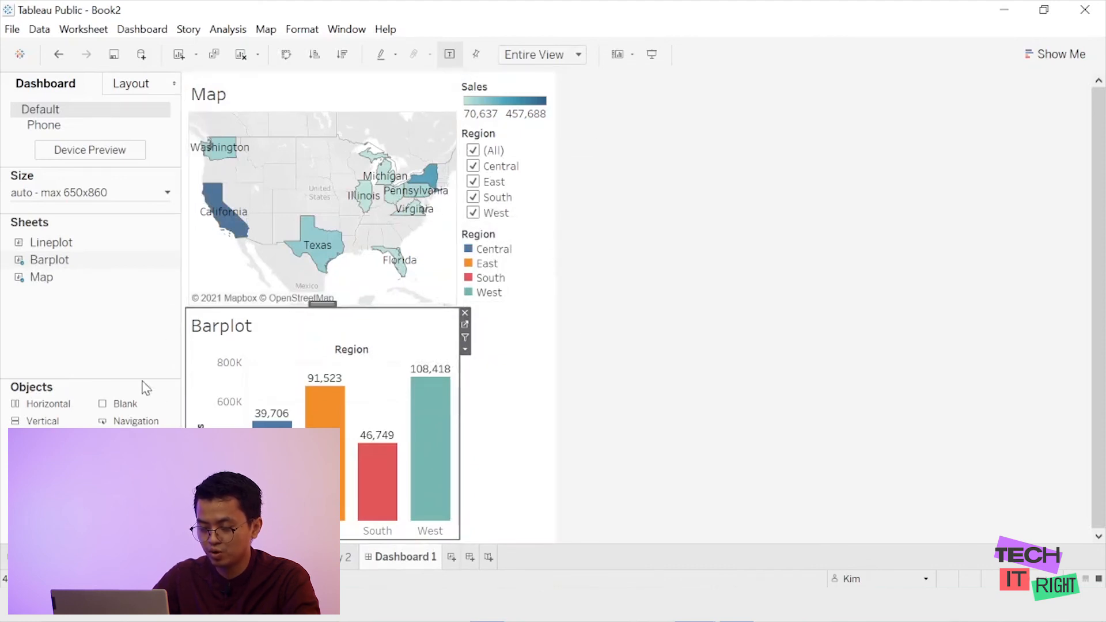
pyautogui.click(710, 299)
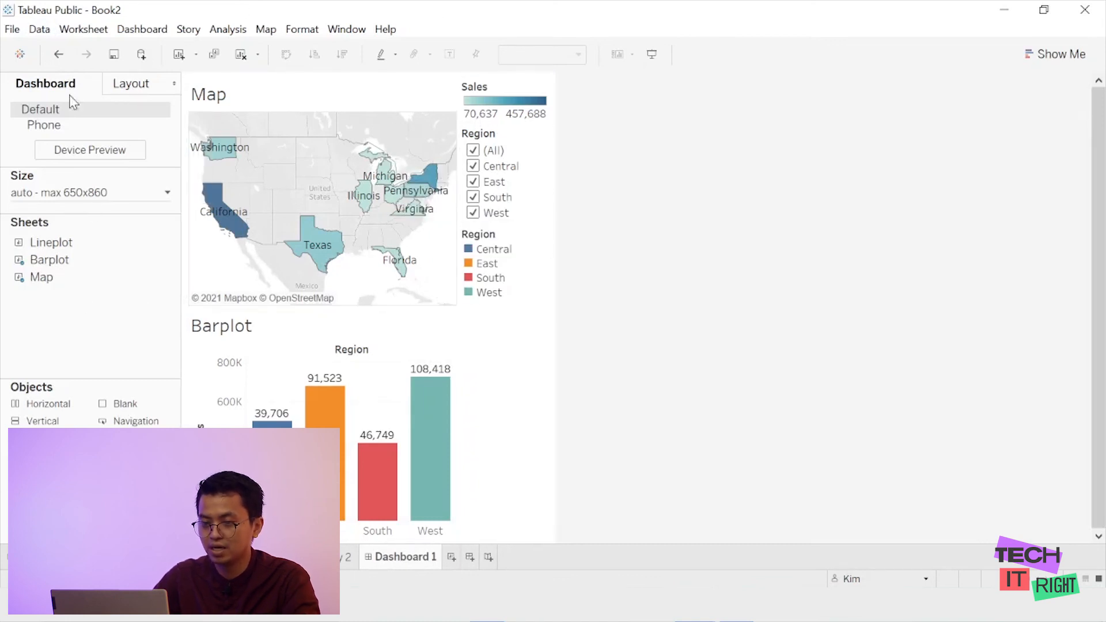
# - Save the workbook to Tableau Public with the title "Belajar Tableau"
pyautogui.click(12, 30)
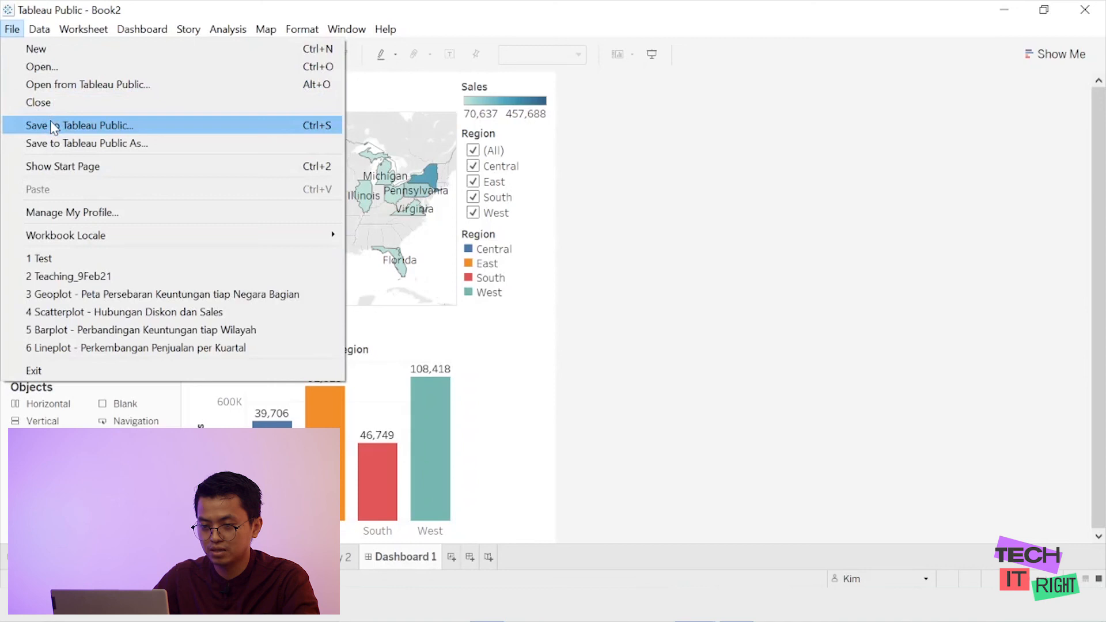
pyautogui.click(71, 121)
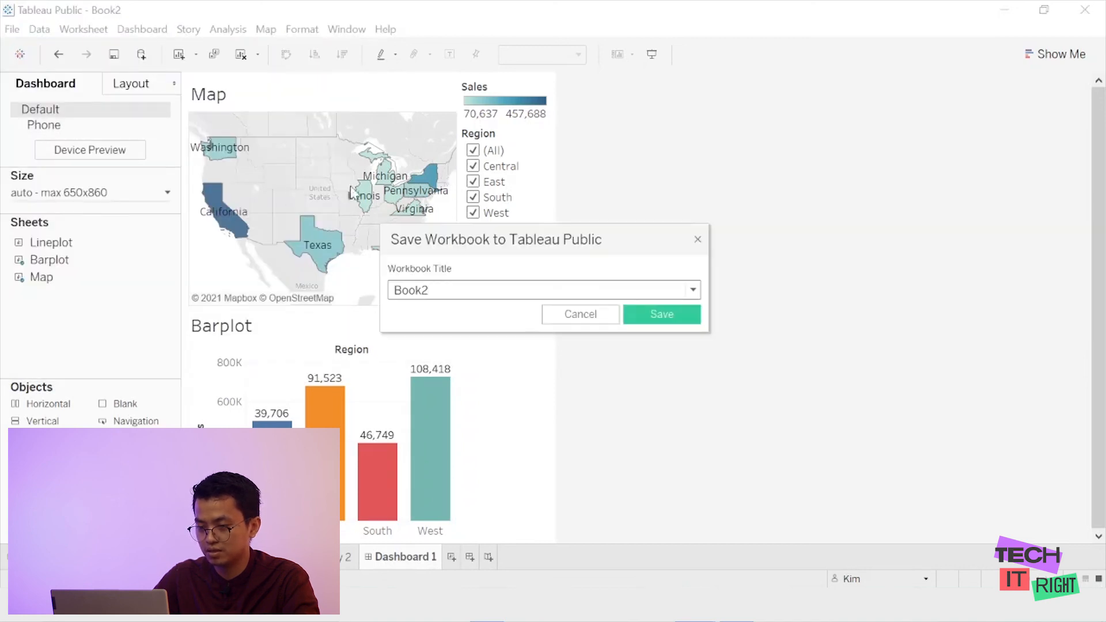
pyautogui.press('BackSpace')
pyautogui.press('BackSpace')
pyautogui.press('BackSpace')
pyautogui.press('BackSpace')
pyautogui.press('BackSpace')
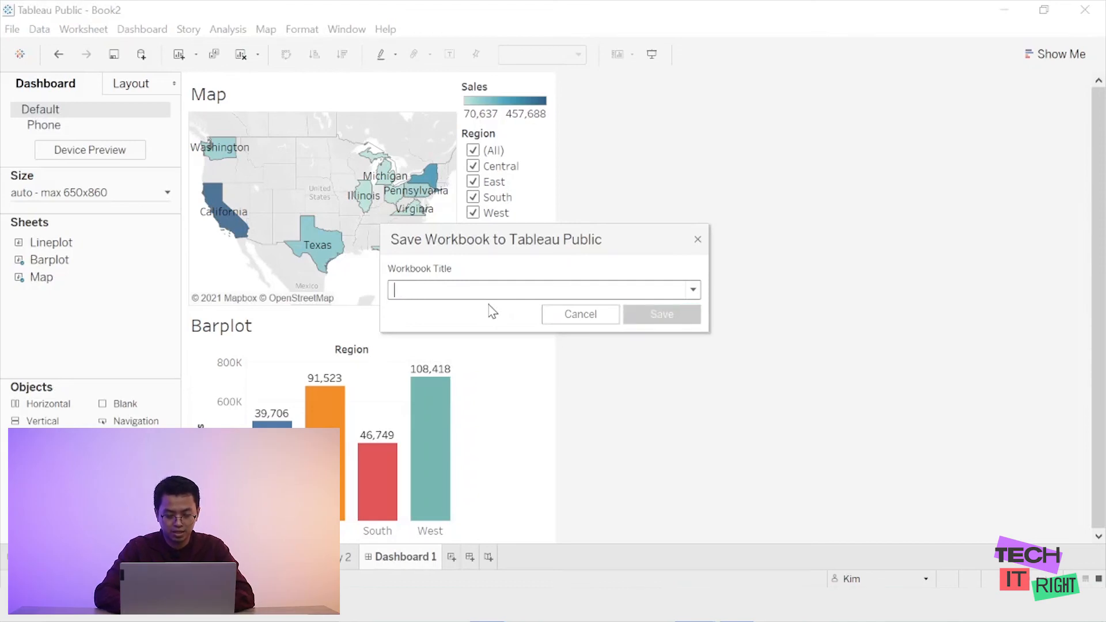
pyautogui.write('Belajar Tableau')
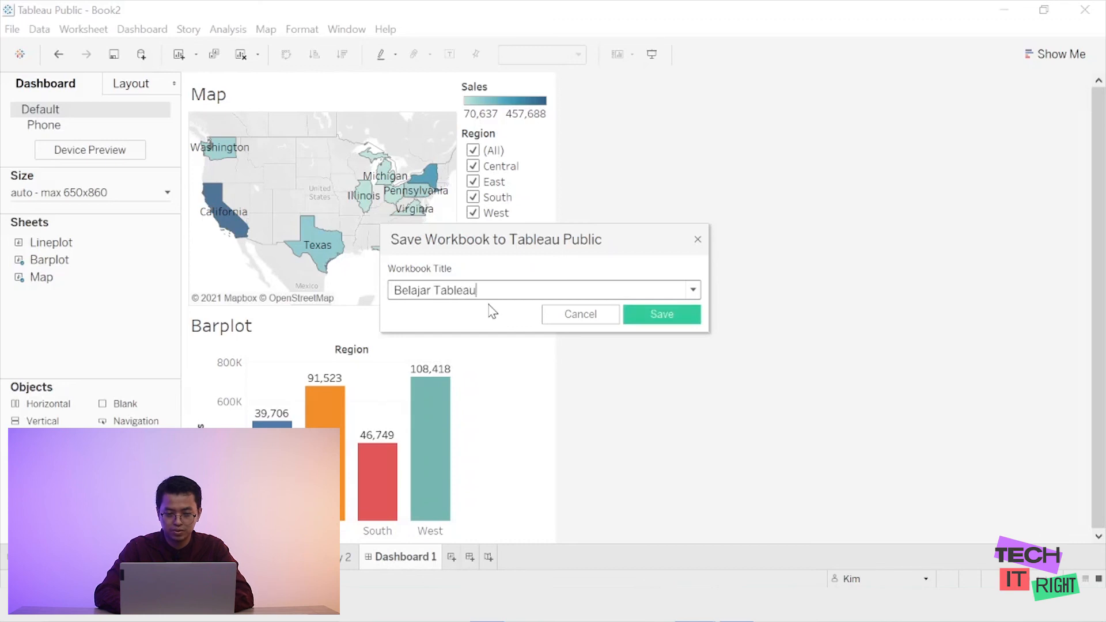
pyautogui.click(664, 317)
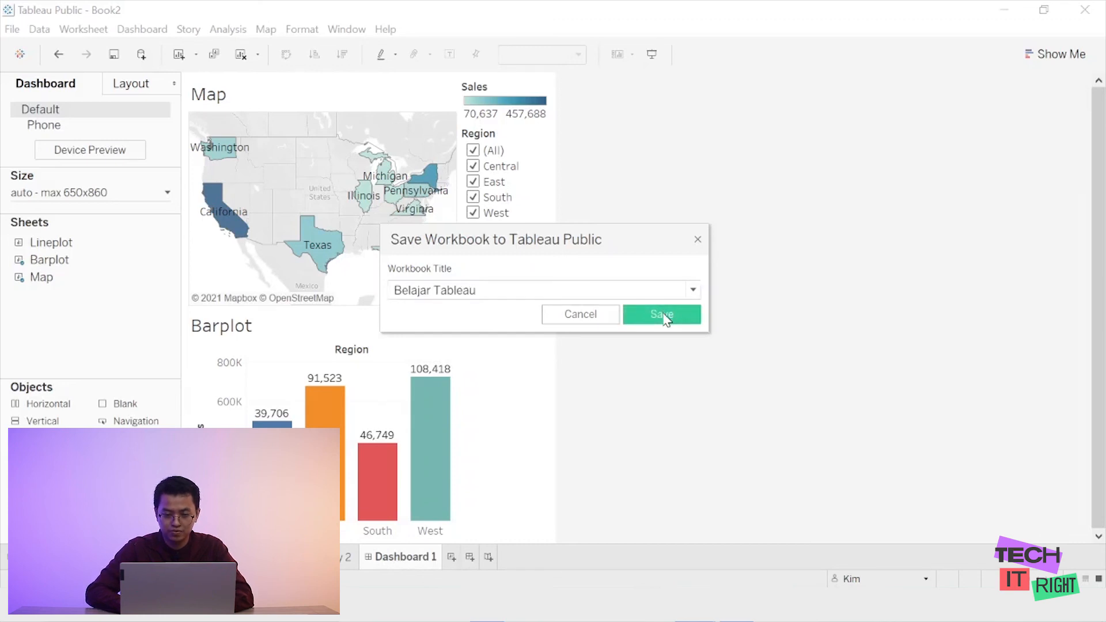